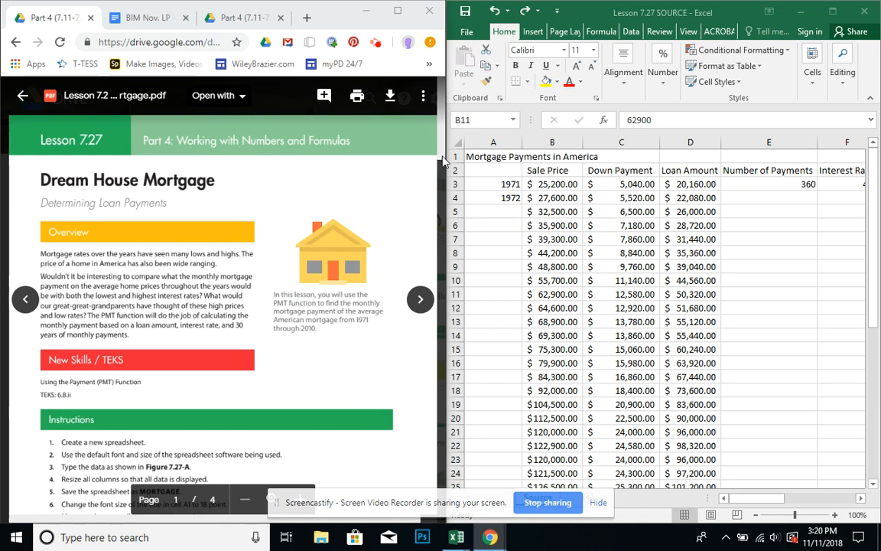
Review the Lesson 7.27 instructions and the Figure 7.27-A data tables in the lesson PDF.
scroll(435, 181, down, 3)
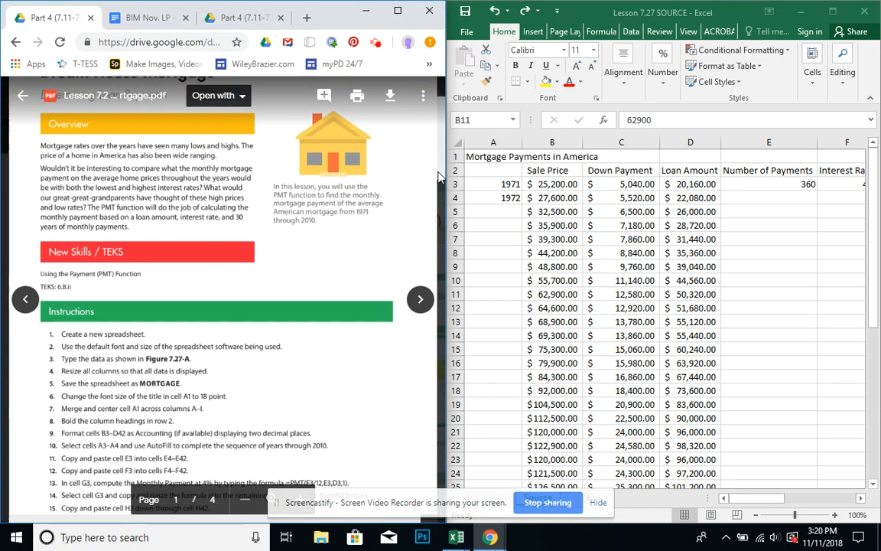
drag(435, 181, 435, 187)
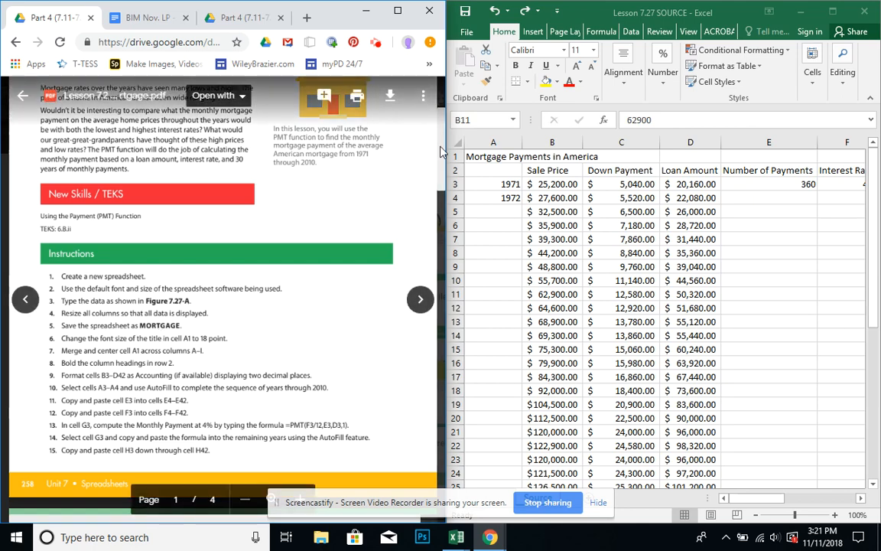
drag(442, 153, 431, 348)
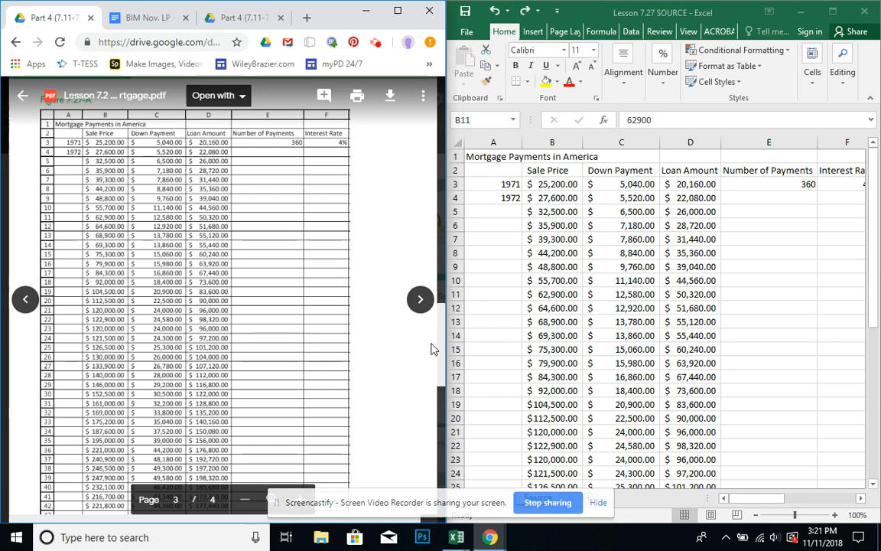
scroll(431, 352, down, 2)
scroll(431, 360, down, 5)
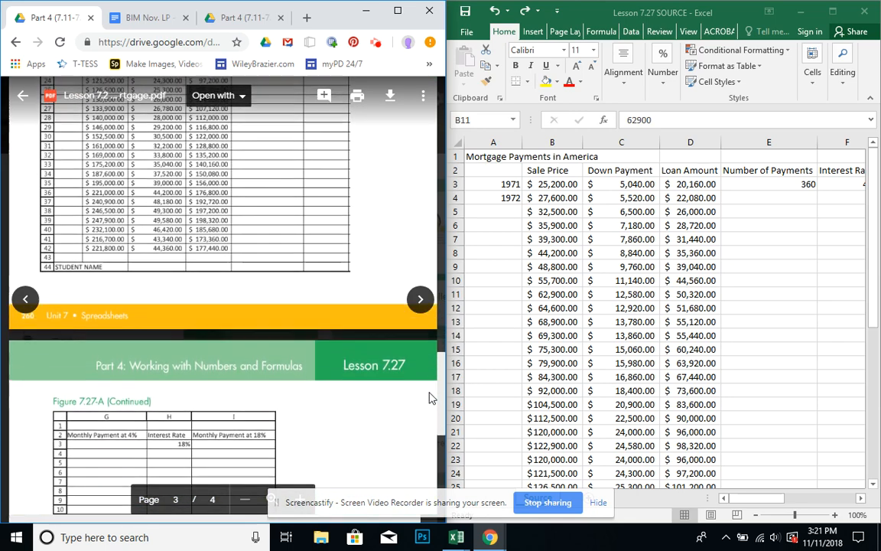
scroll(429, 420, down, 3)
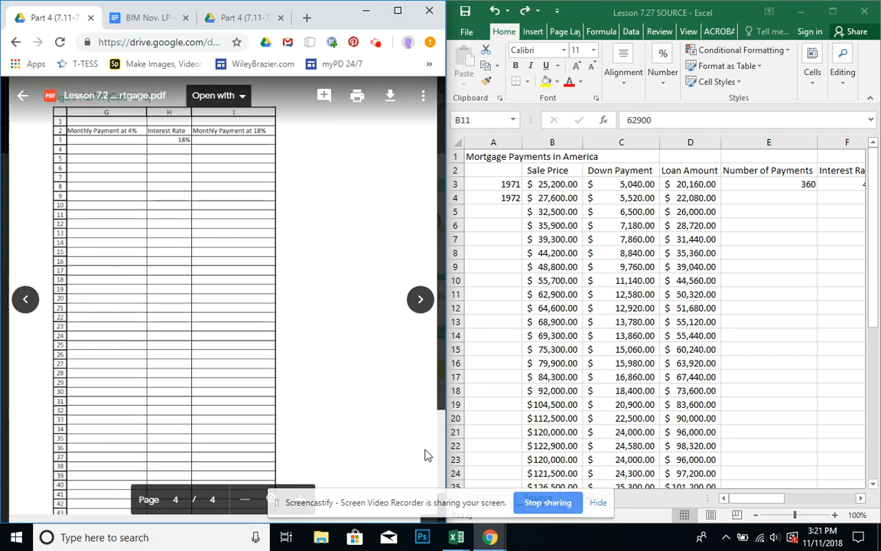
drag(425, 449, 425, 448)
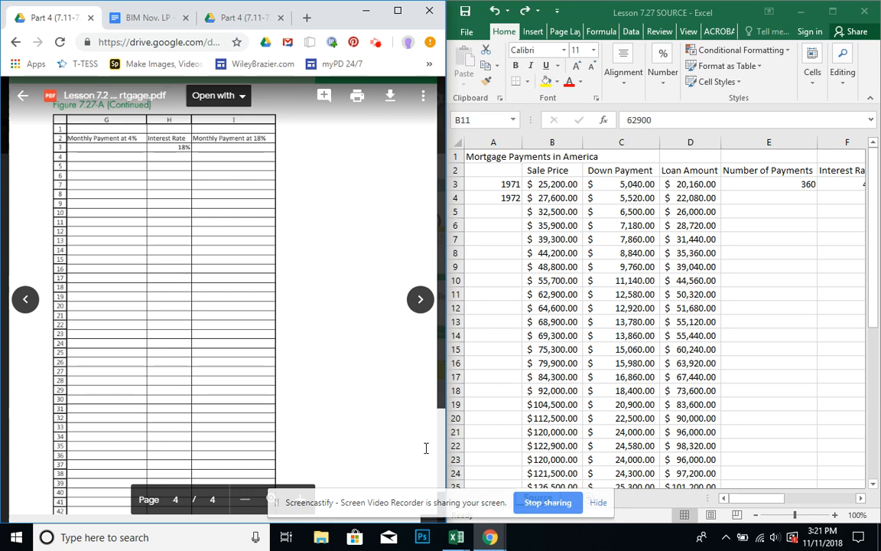
scroll(436, 429, up, 1)
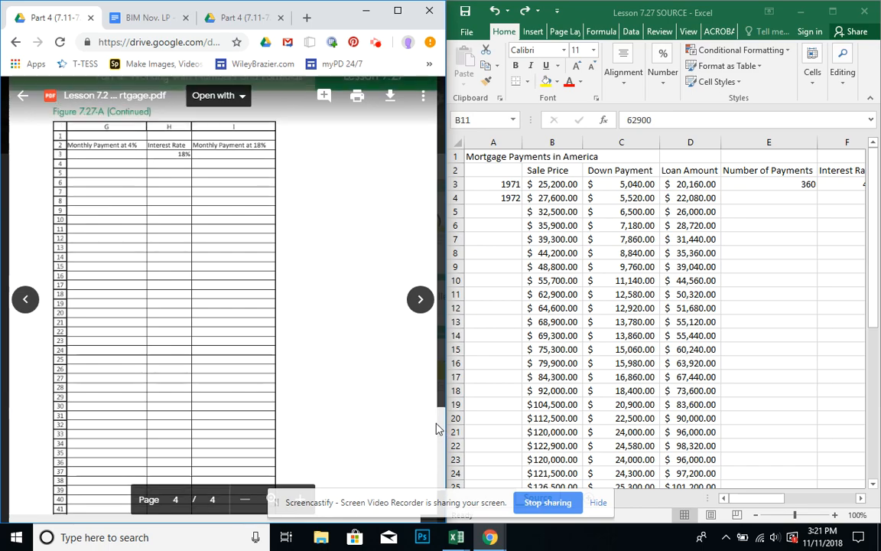
drag(436, 428, 422, 144)
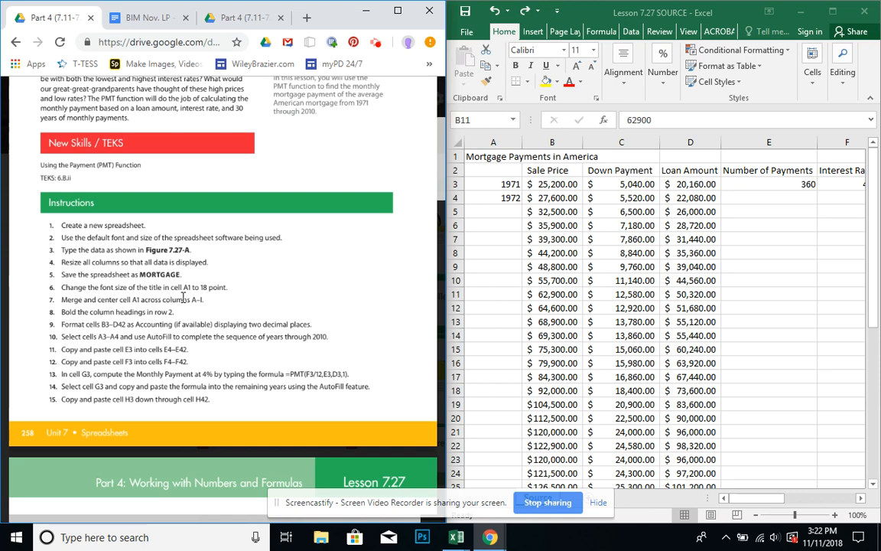
Switch to Excel and set the font size of the title in cell A1 to 18 point.
click(505, 156)
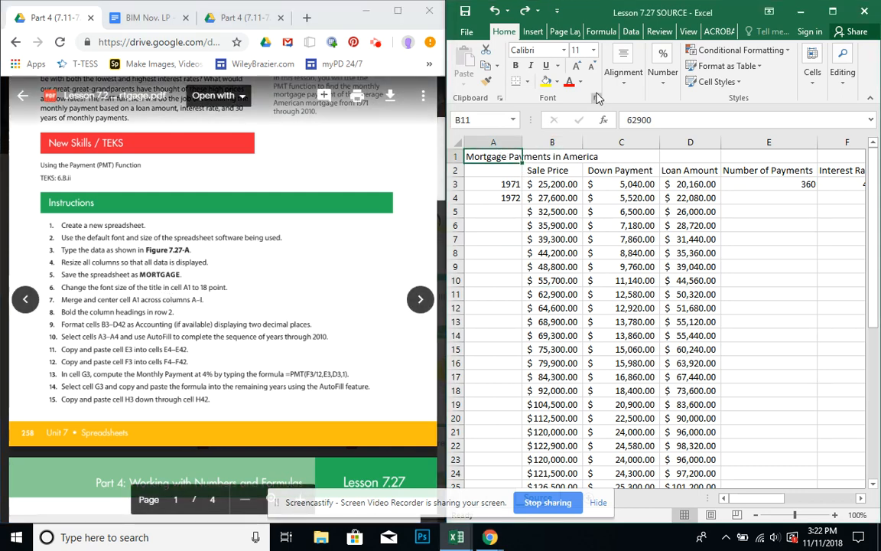
click(594, 51)
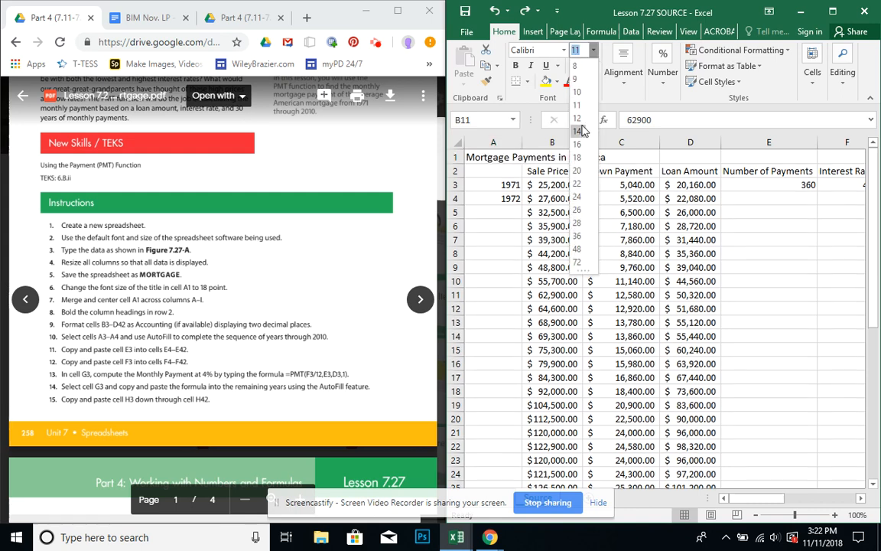
click(579, 159)
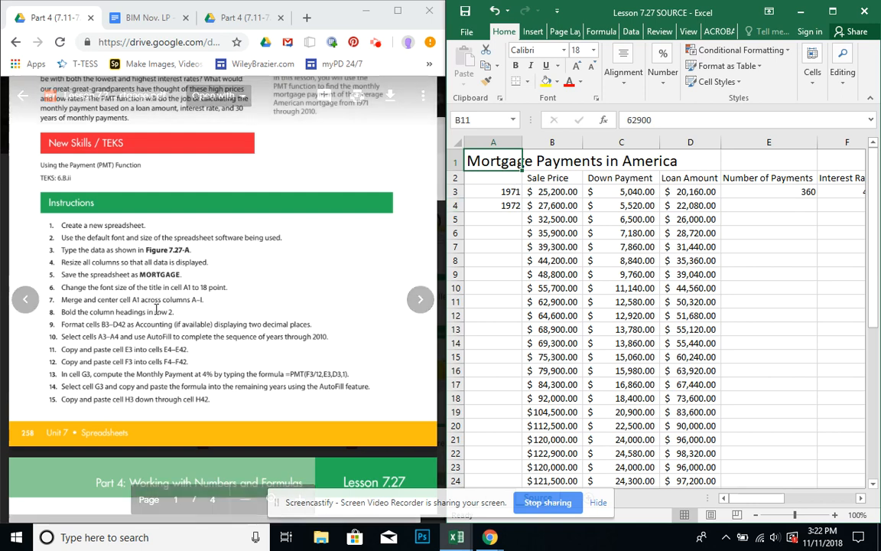
click(549, 219)
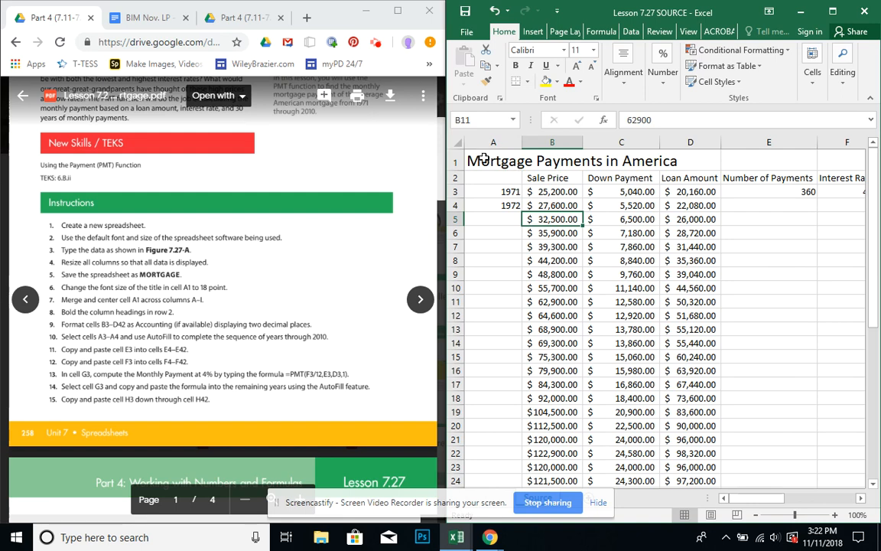
Merge and center the title in cell A1 across columns A through I.
drag(484, 158, 789, 153)
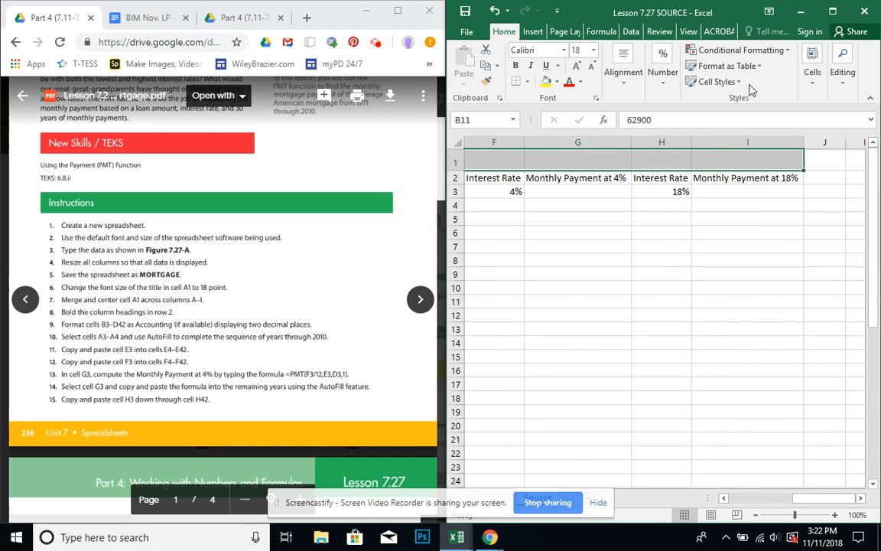
click(633, 92)
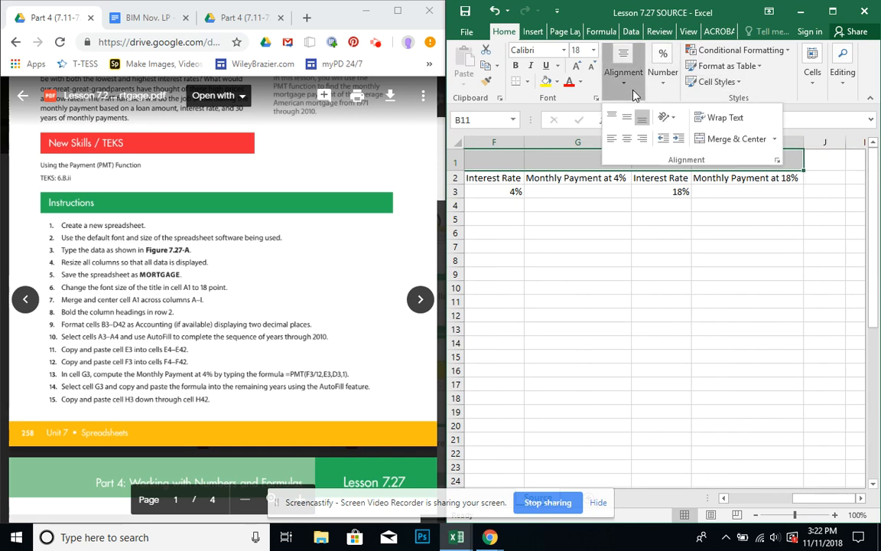
click(715, 139)
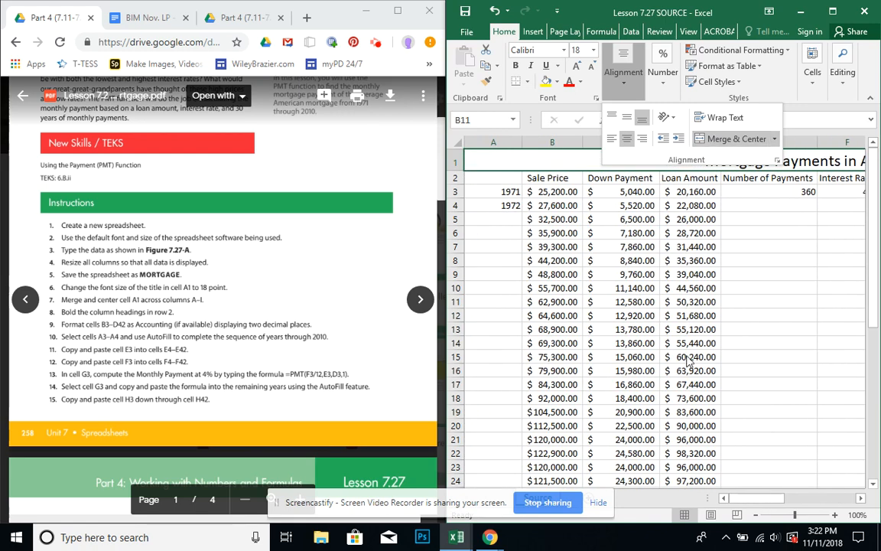
click(674, 392)
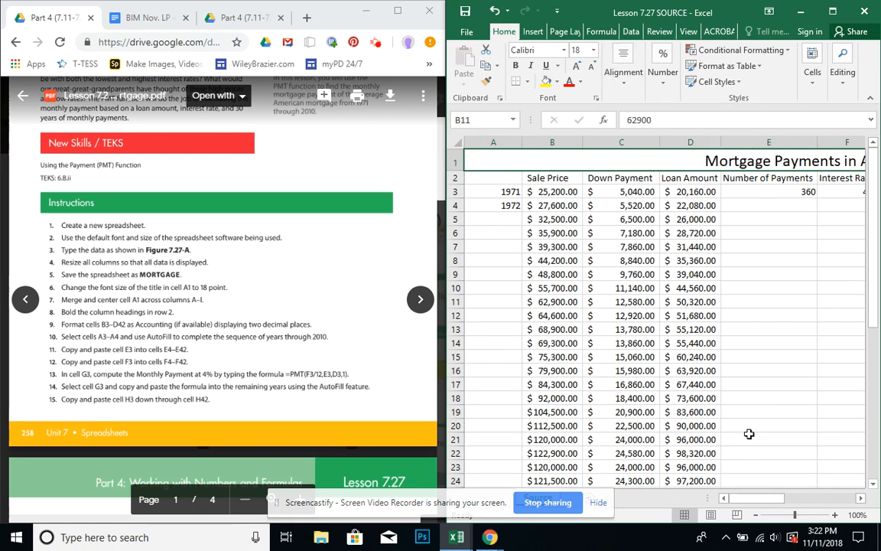
Bold the column headings in row 2.
mouse_move(759, 503)
mouse_down()
mouse_move(824, 503)
mouse_move(752, 501)
mouse_up()
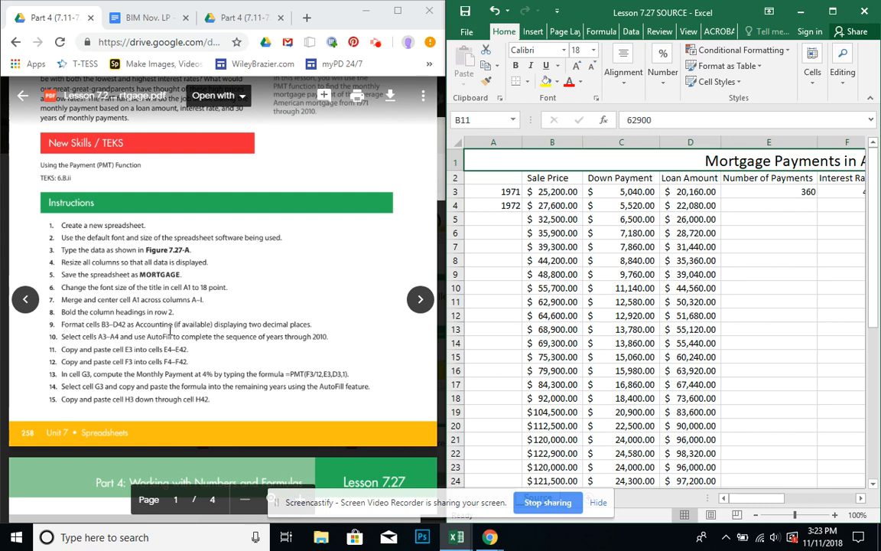
click(453, 177)
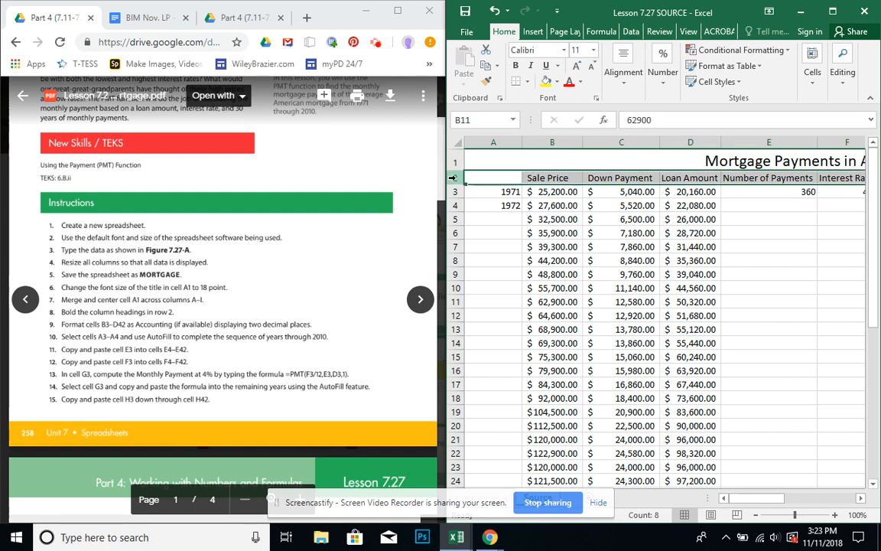
click(518, 68)
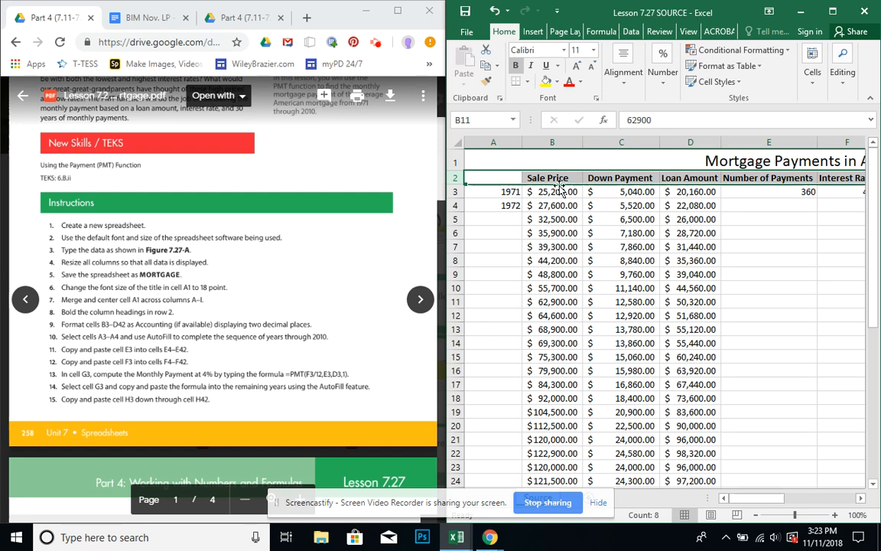
Format cells B3 through D42 as Accounting with two decimal places.
drag(559, 190, 679, 429)
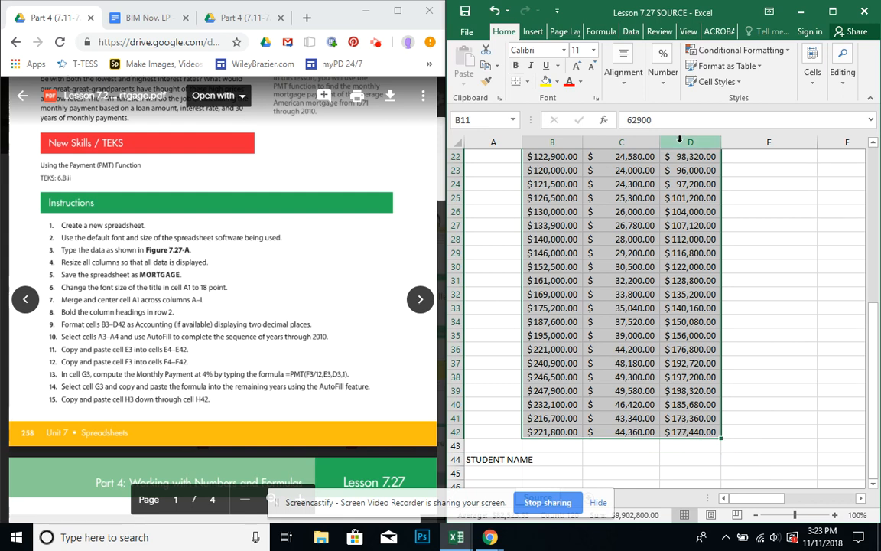
click(662, 90)
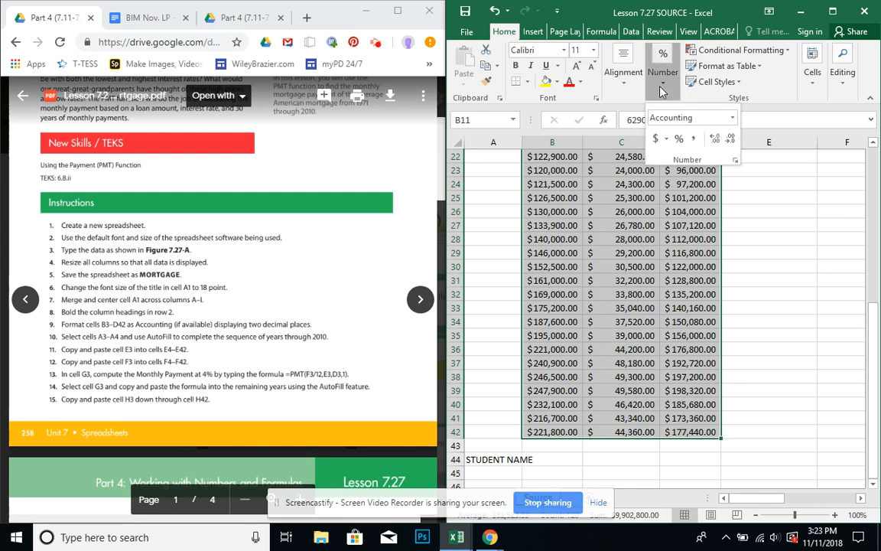
click(732, 118)
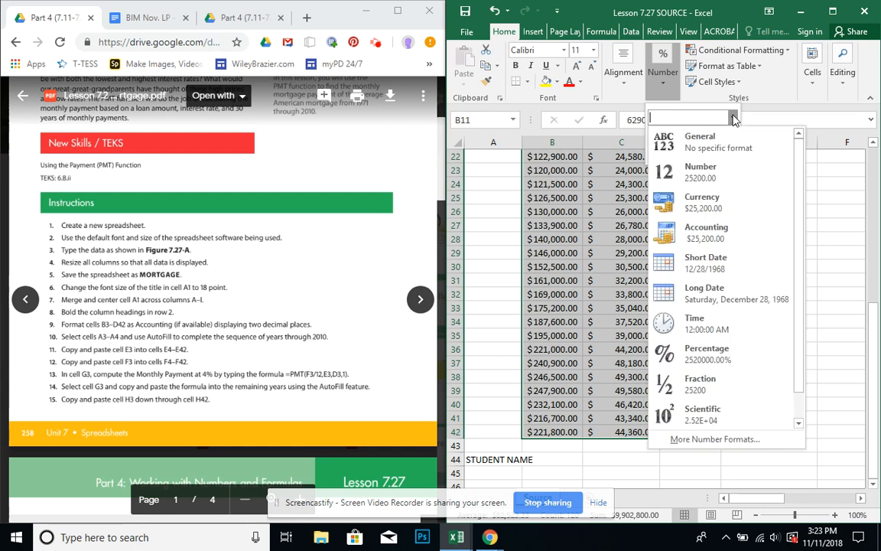
click(706, 237)
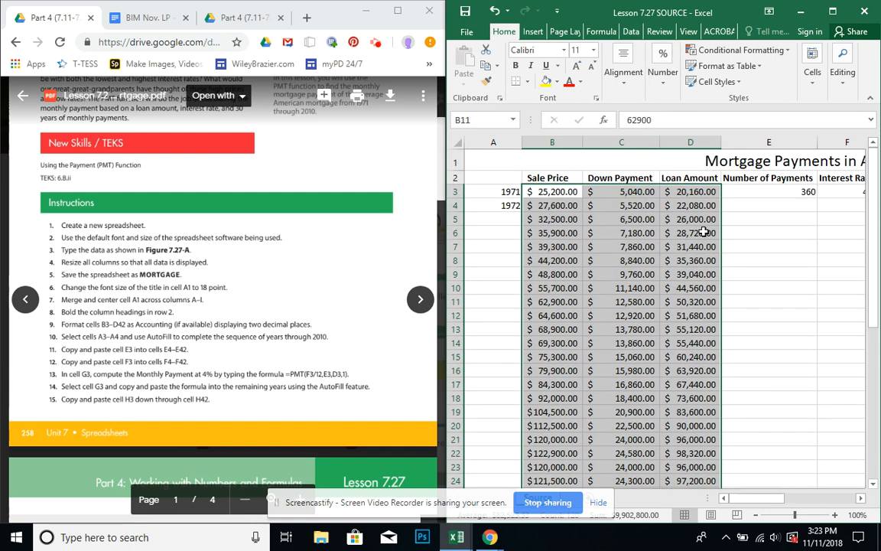
click(670, 94)
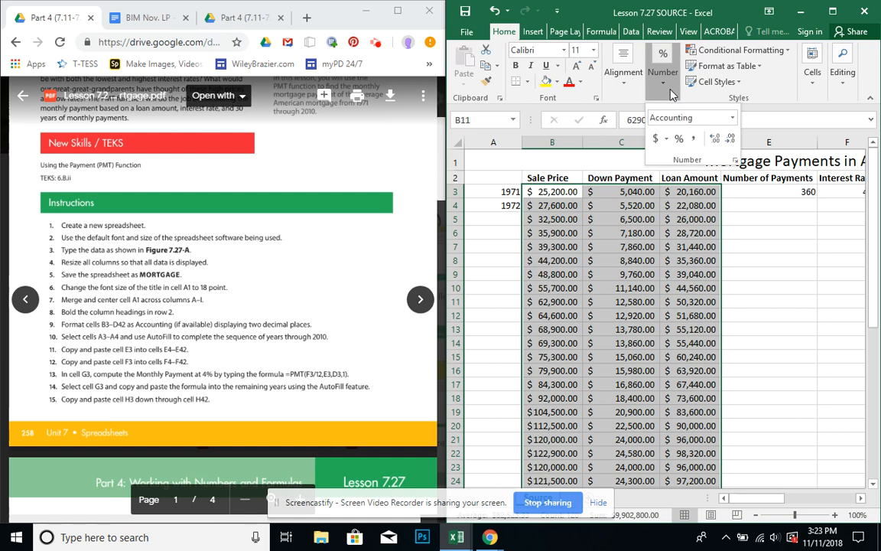
click(736, 162)
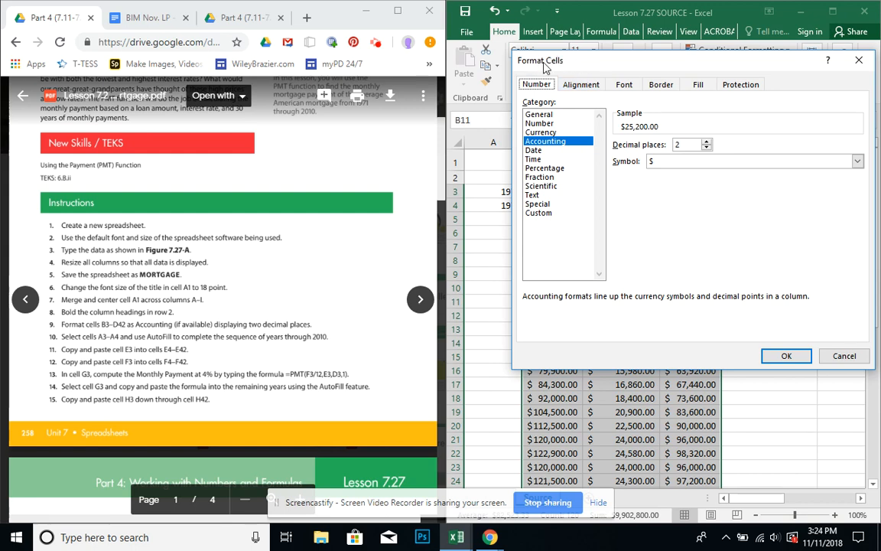
click(534, 142)
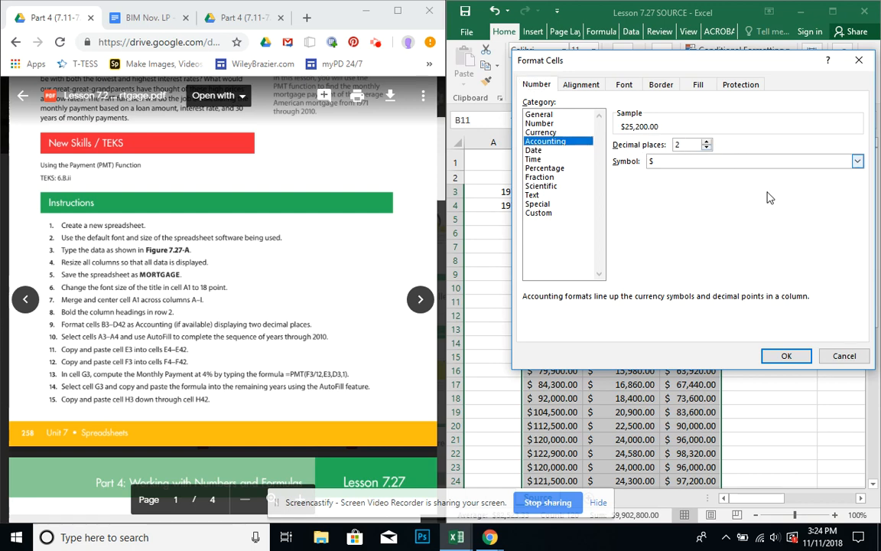
click(786, 355)
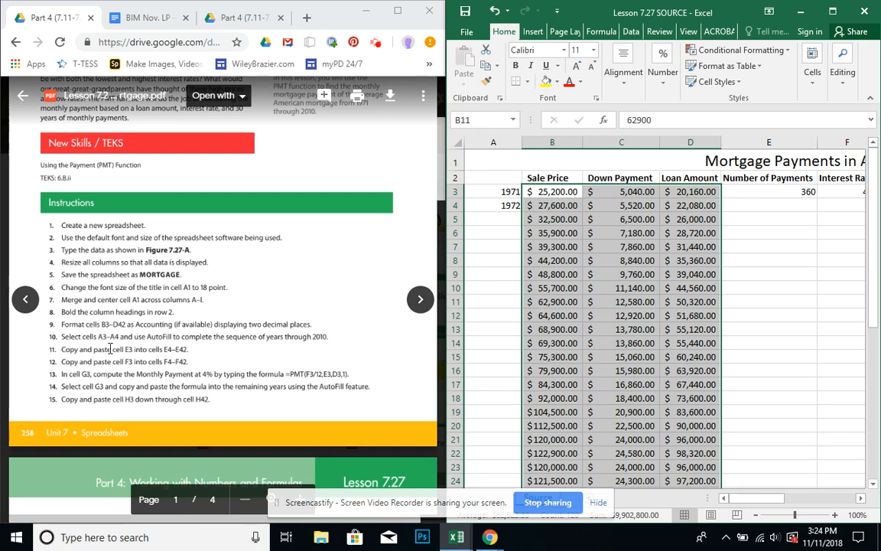
AutoFill the years from cells A3 and A4 down to A42 to complete the sequence through 2010.
click(514, 246)
drag(491, 190, 489, 205)
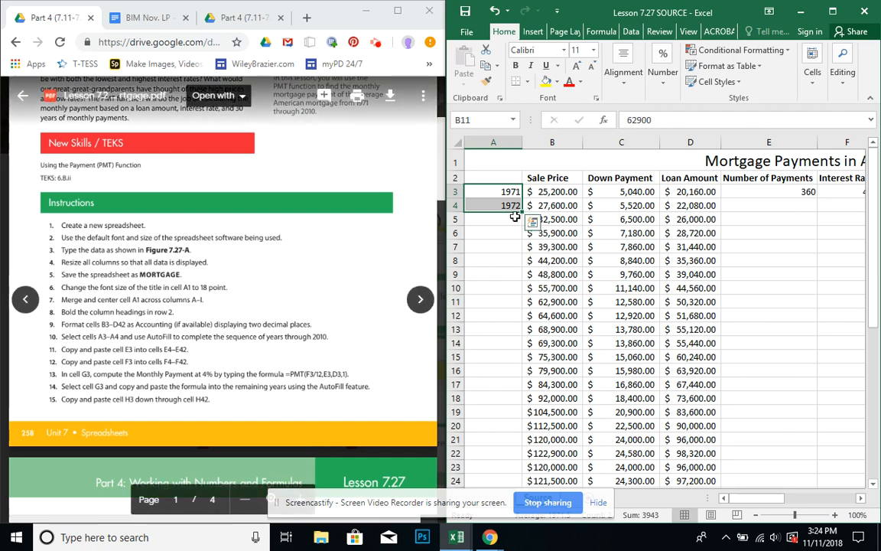
drag(523, 212, 498, 438)
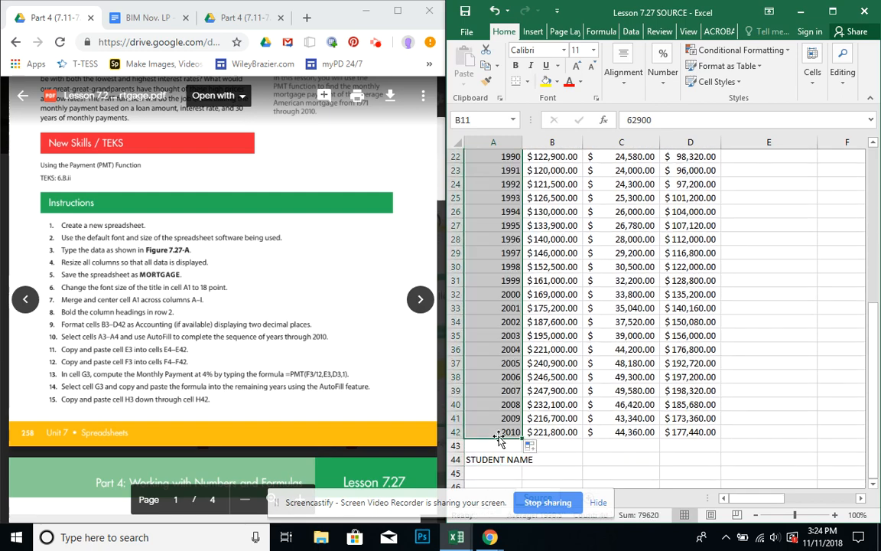
click(600, 389)
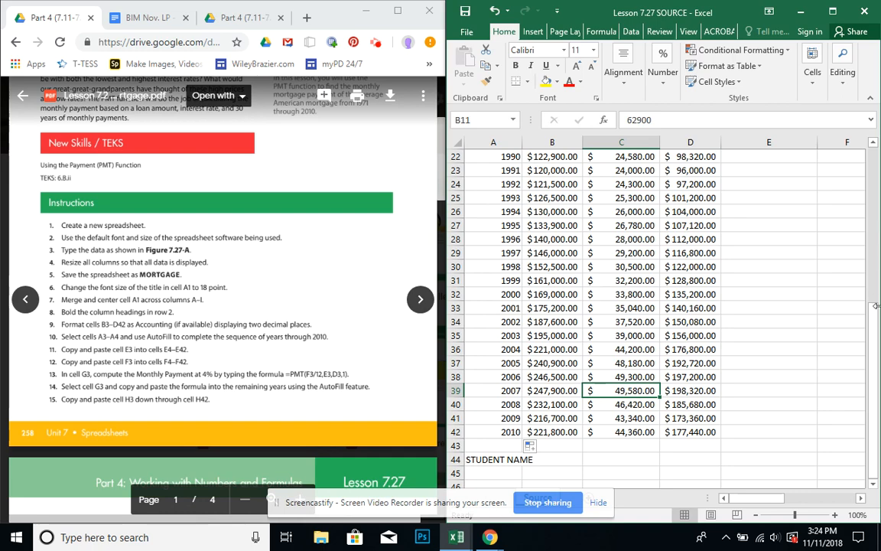
Copy the number of payments in cell E3 down through cell E42.
drag(877, 318, 877, 152)
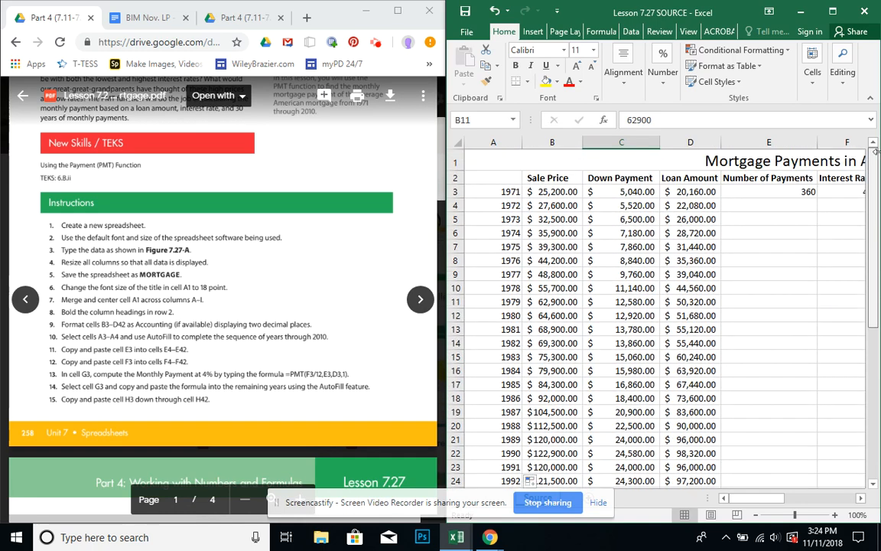
click(764, 193)
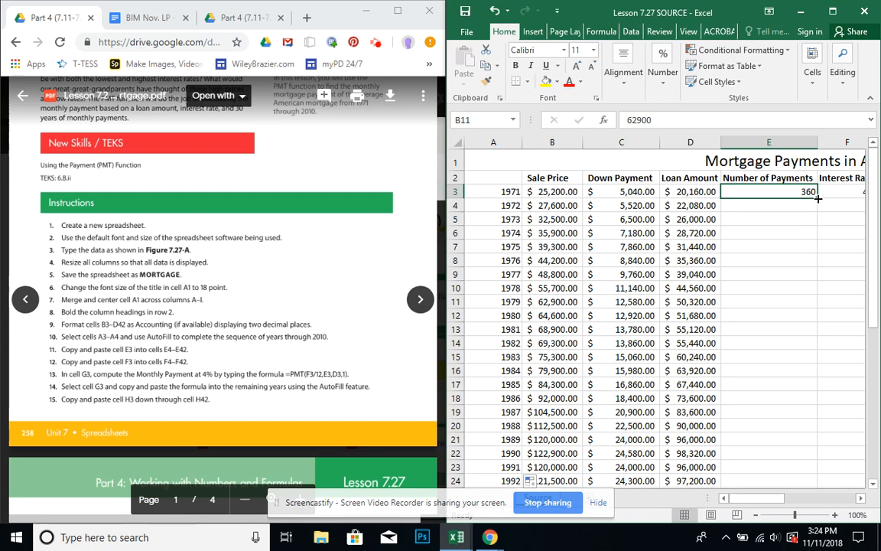
drag(818, 199, 793, 439)
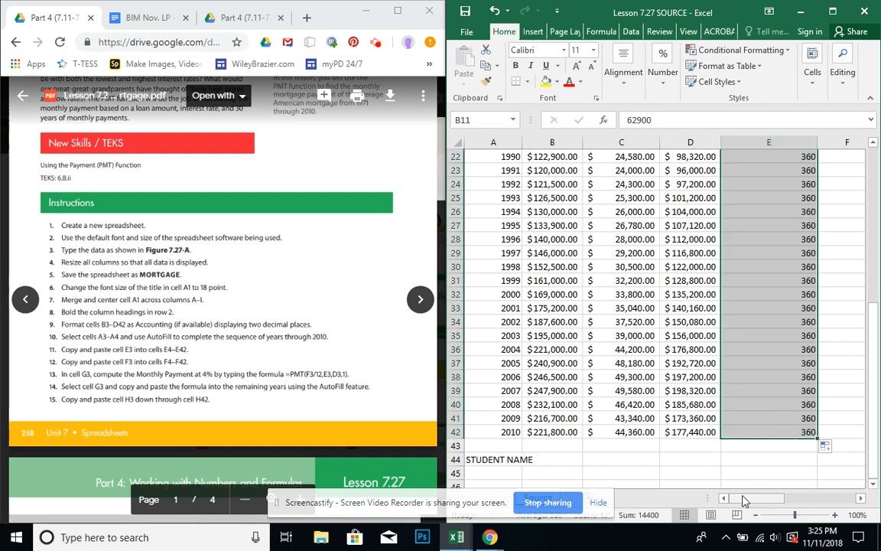
Copy the interest rate in cell F3 down through cell F42.
drag(743, 501, 757, 501)
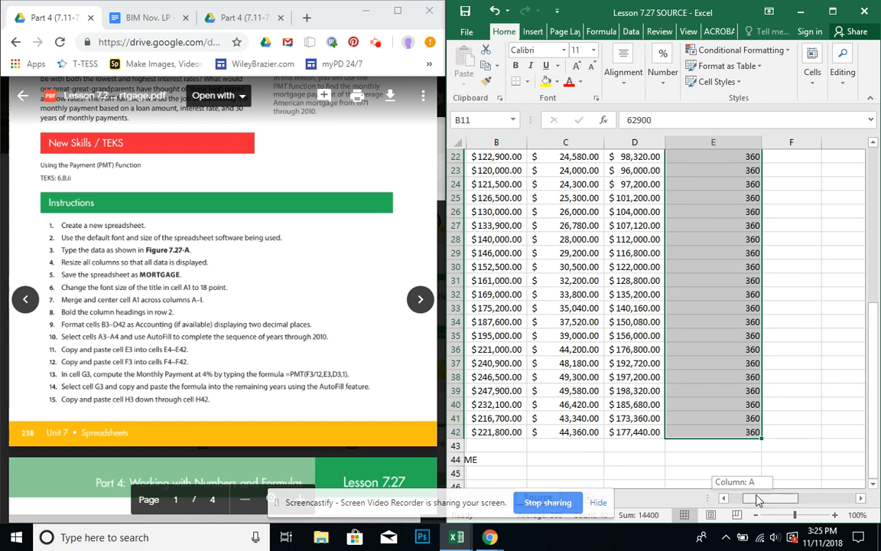
drag(758, 502, 771, 497)
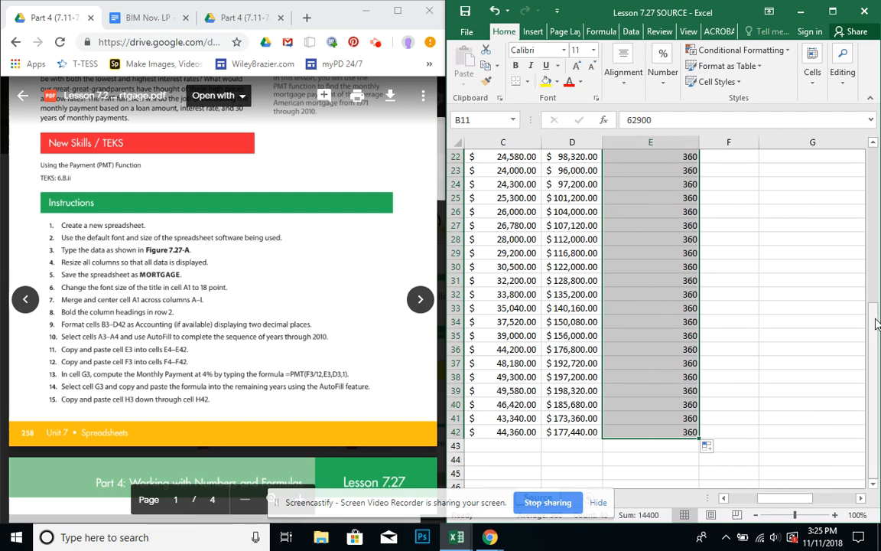
drag(877, 325, 874, 314)
click(742, 191)
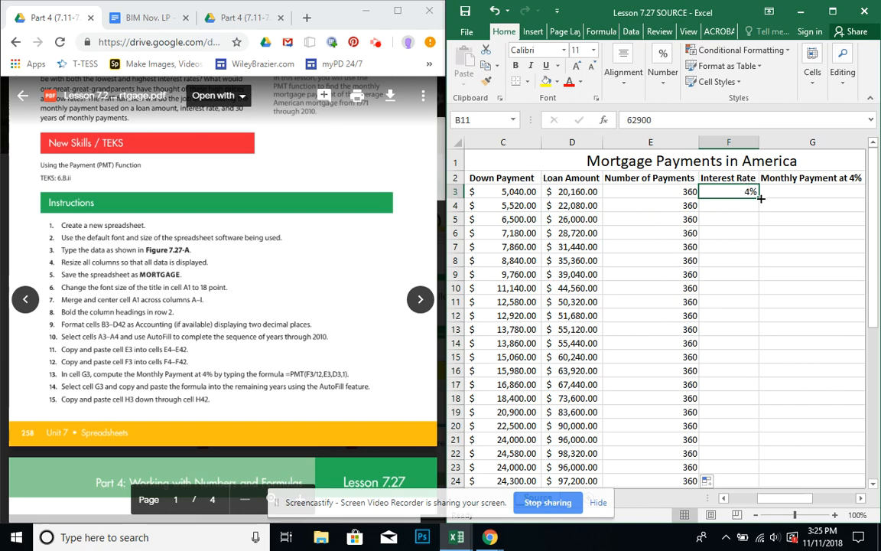
drag(761, 198, 719, 433)
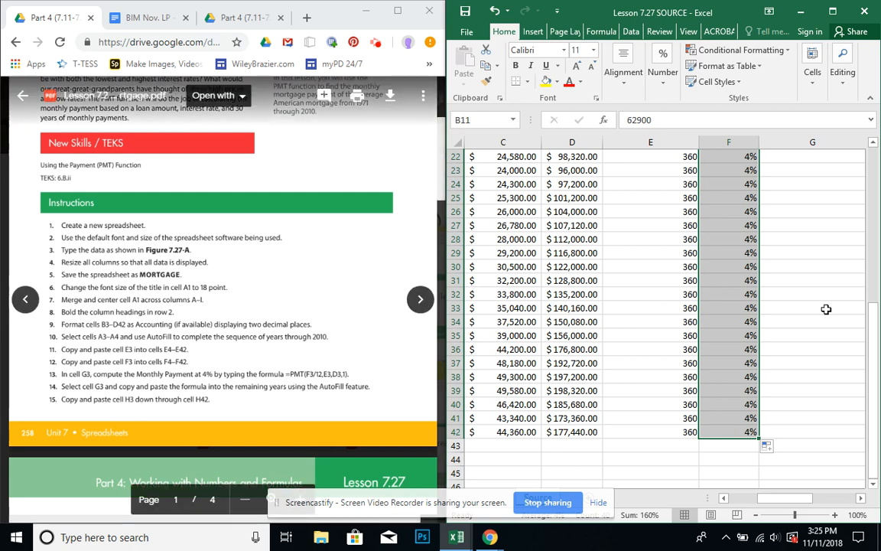
mouse_move(876, 340)
mouse_down()
mouse_move(878, 187)
mouse_move(877, 325)
mouse_up()
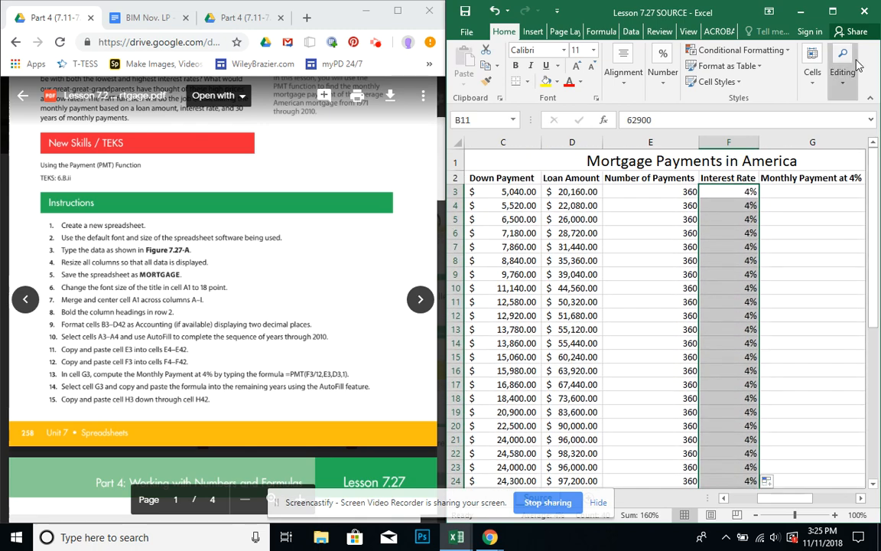
Maximize the workbook window and review the year and sale price columns from row 3 down to row 42.
click(836, 11)
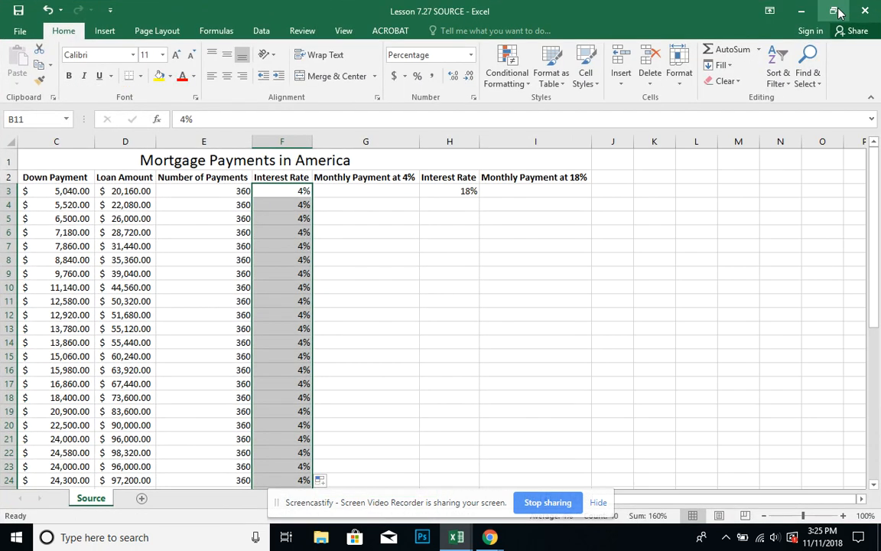
click(391, 256)
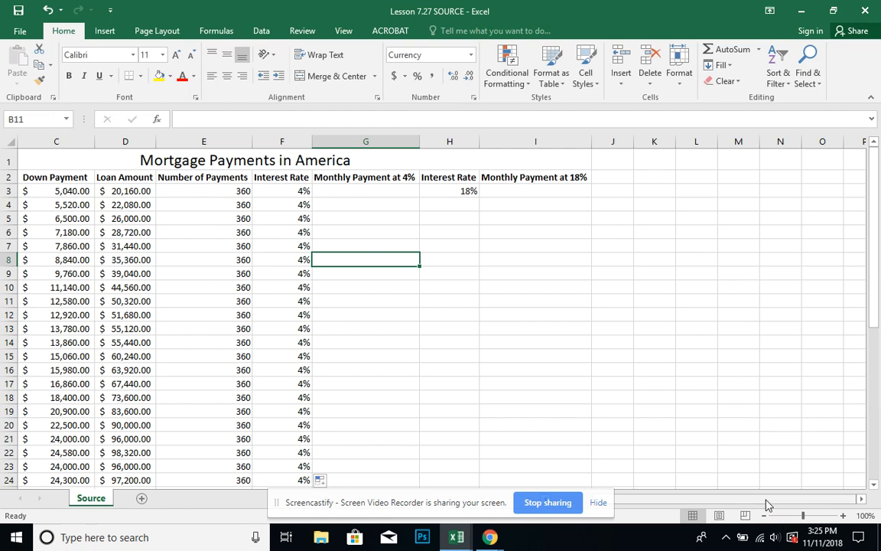
drag(767, 505, 757, 505)
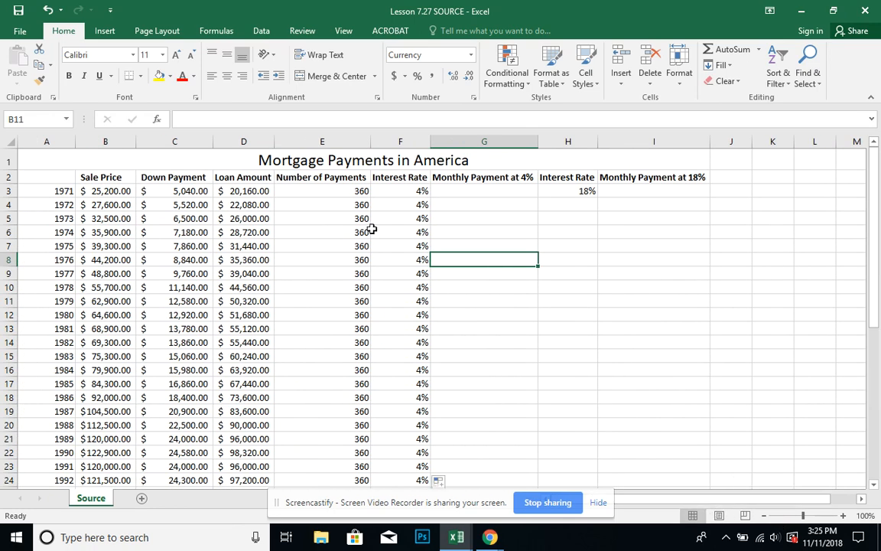
click(65, 192)
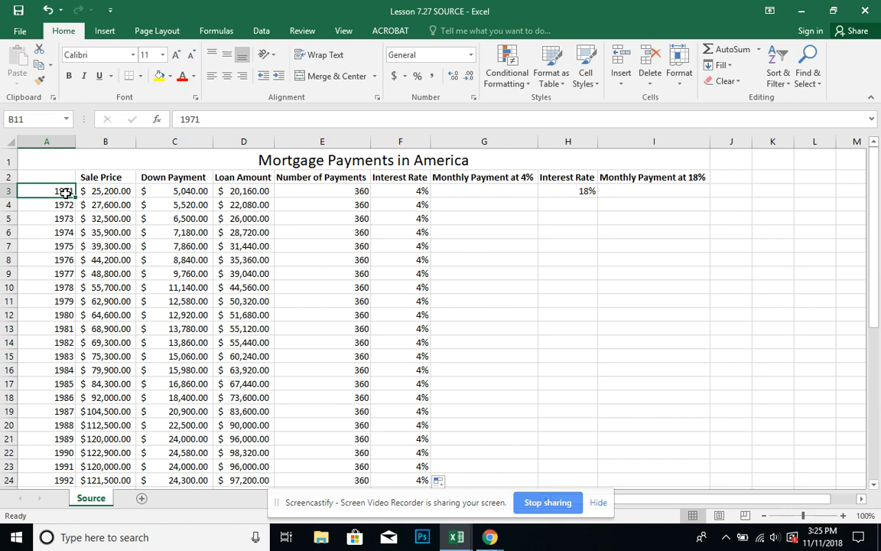
click(106, 191)
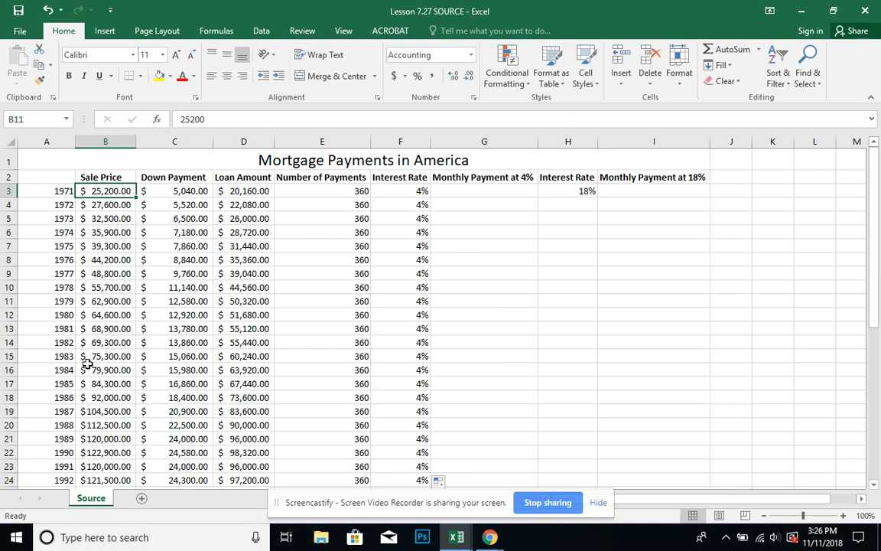
drag(877, 244, 846, 413)
key(ctrl+Down)
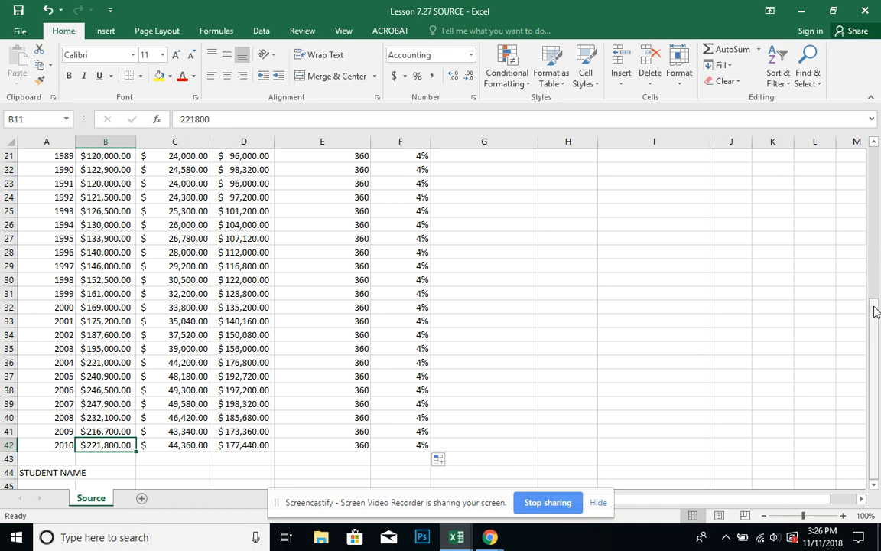
drag(876, 311, 877, 157)
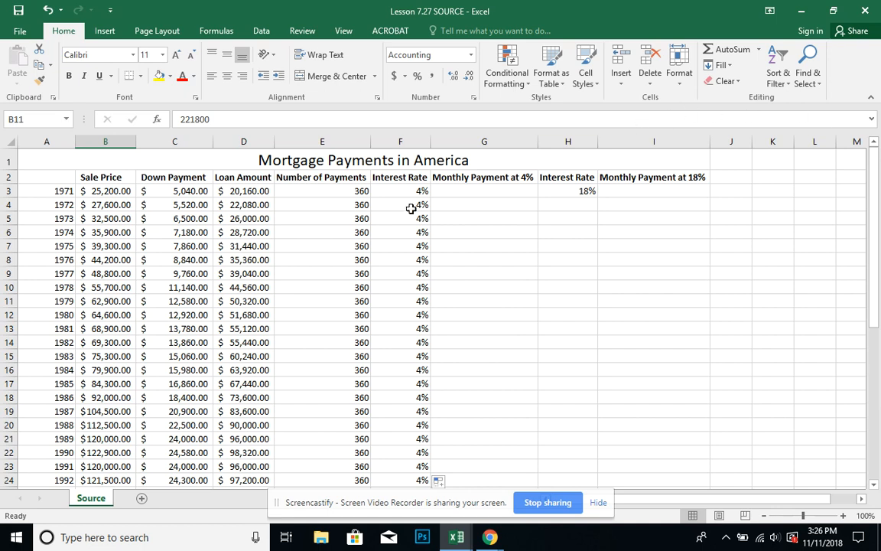
Compare the Interest Rate column in H and the Monthly Payment at 4% and 18% columns against the first sale price.
click(581, 191)
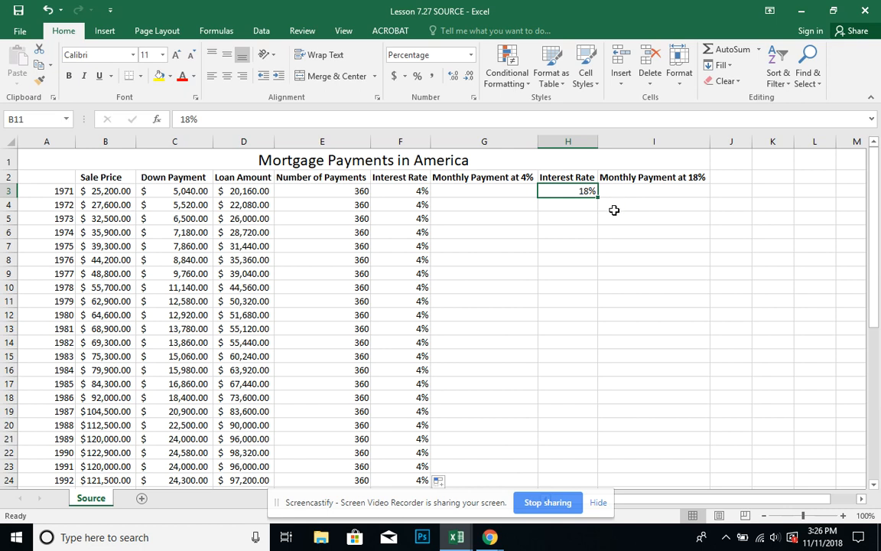
click(102, 191)
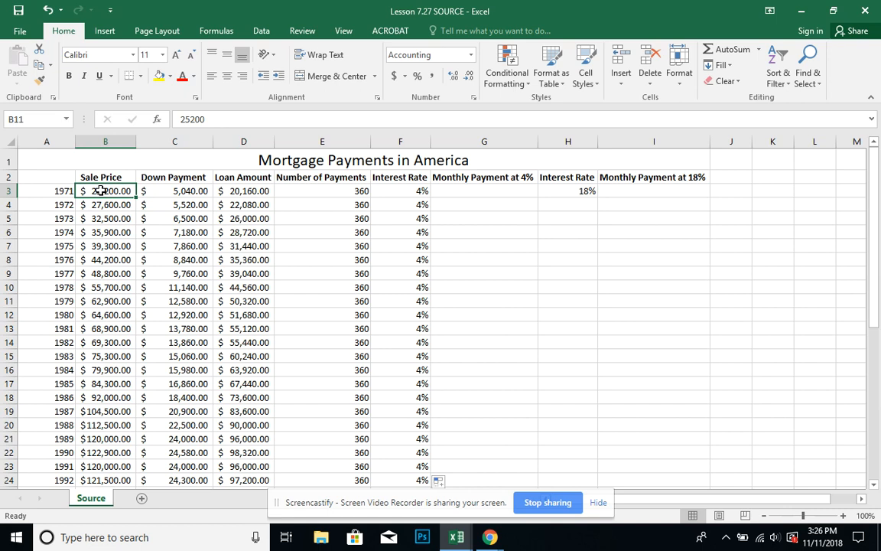
click(573, 191)
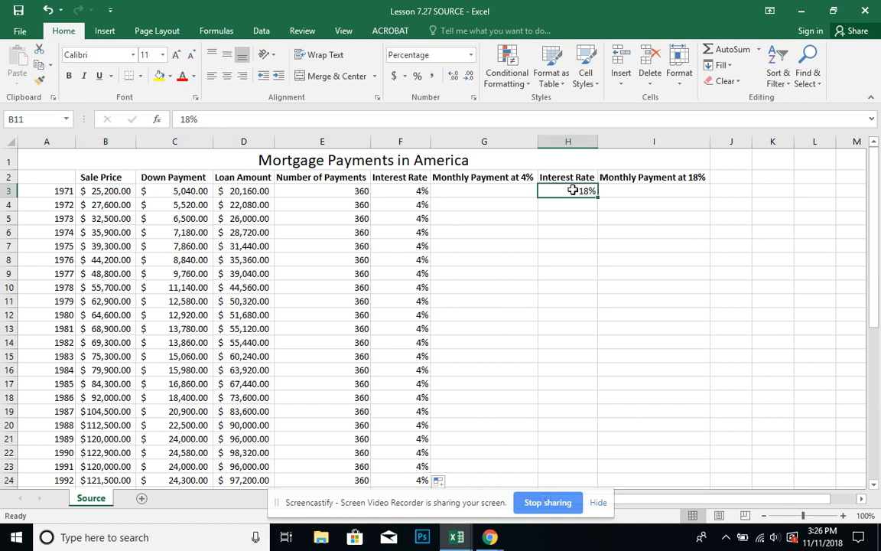
click(666, 190)
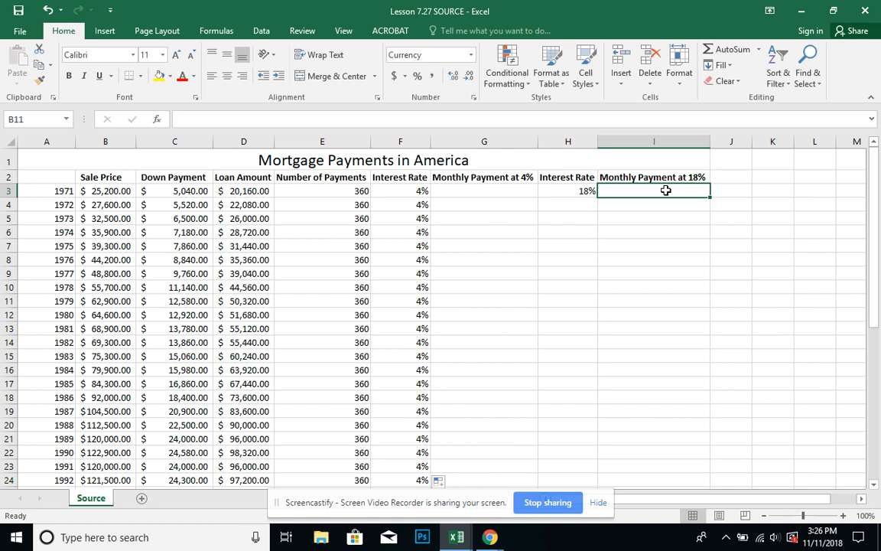
click(574, 191)
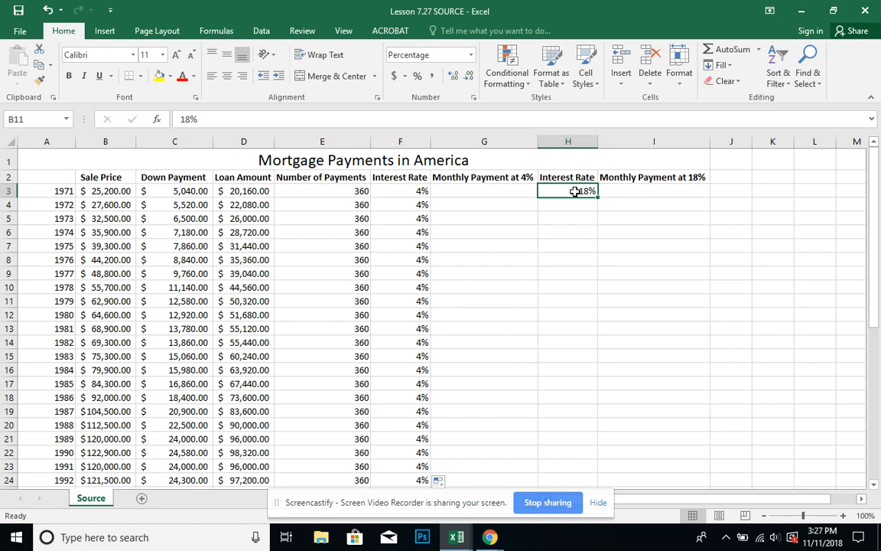
click(522, 177)
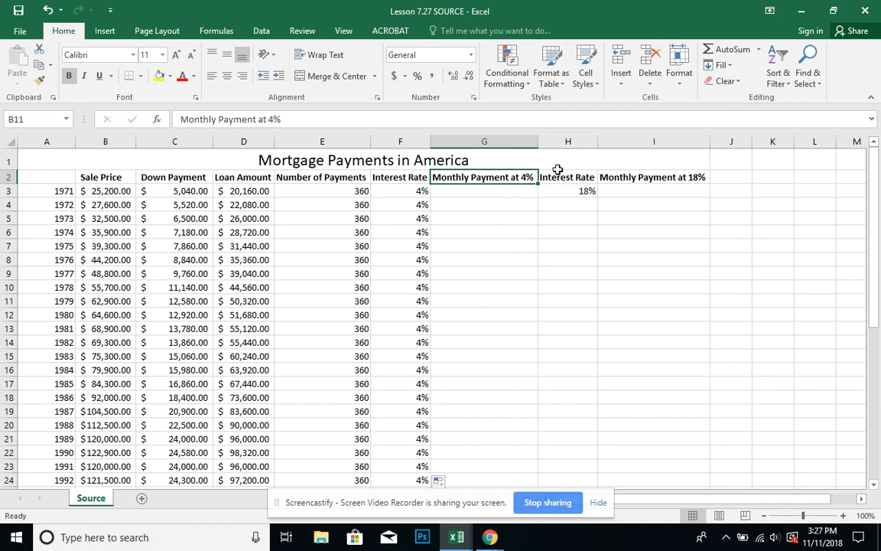
click(684, 176)
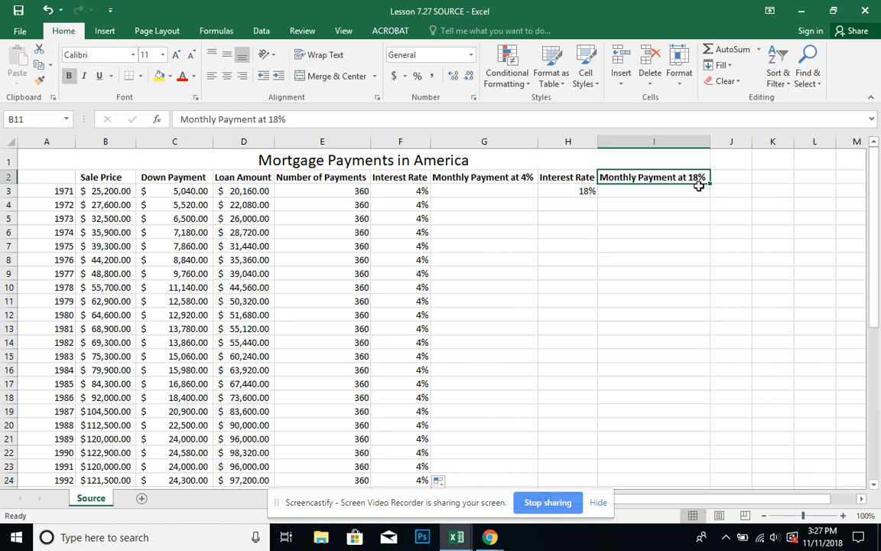
click(527, 178)
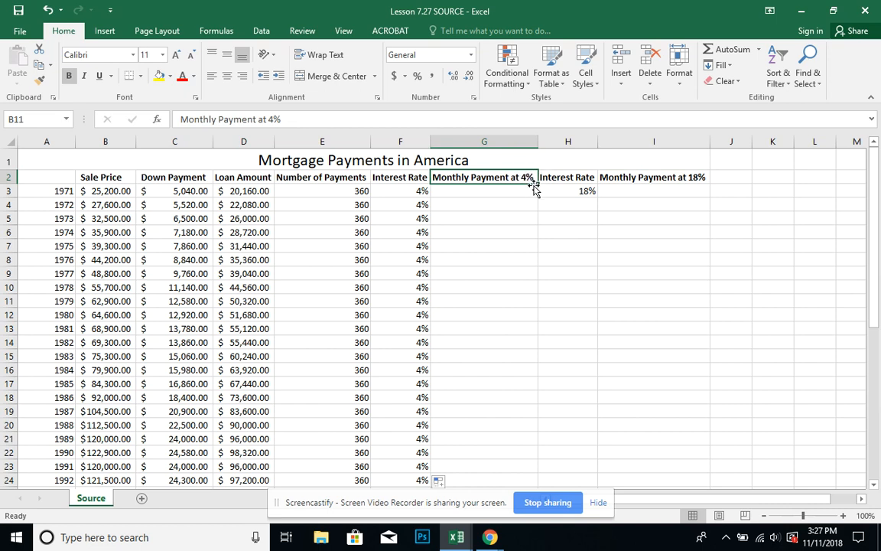
Examine how row 3 derives the down payment and loan amount from the sale price, and check its number of payments and interest rate.
click(192, 192)
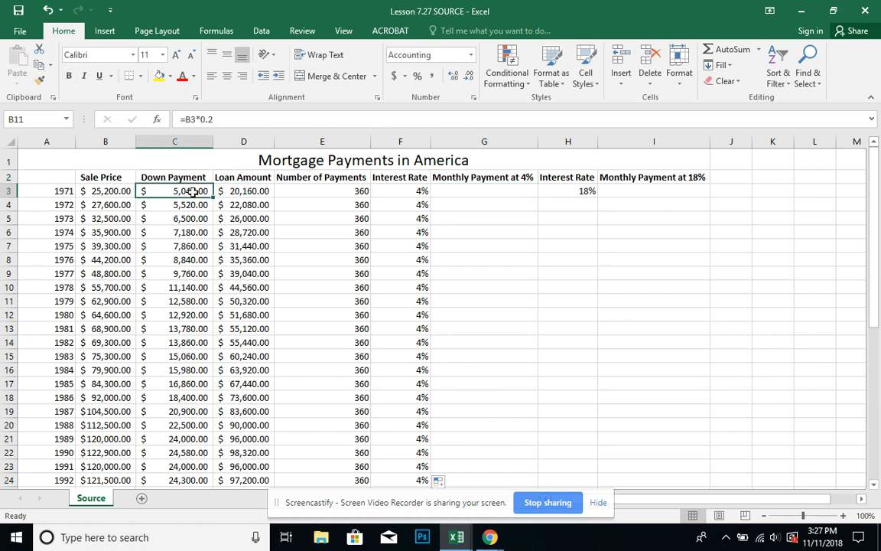
click(114, 196)
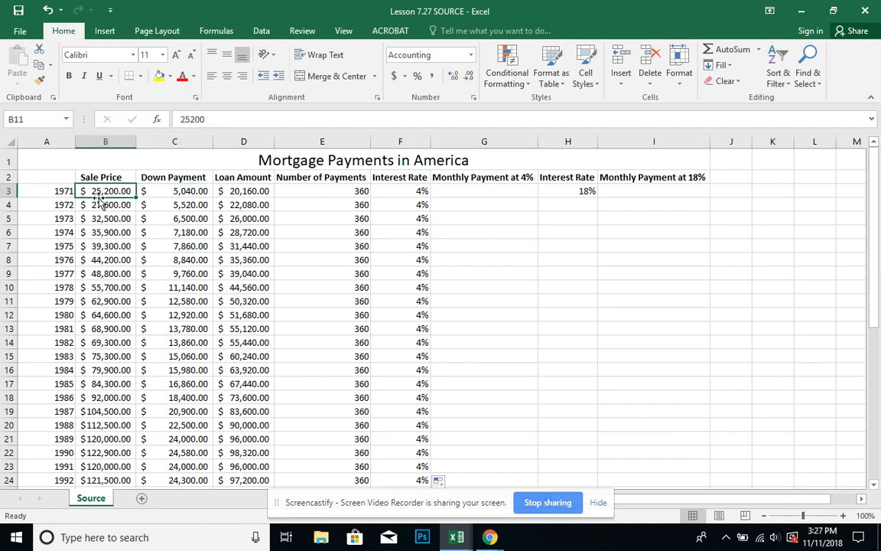
click(197, 194)
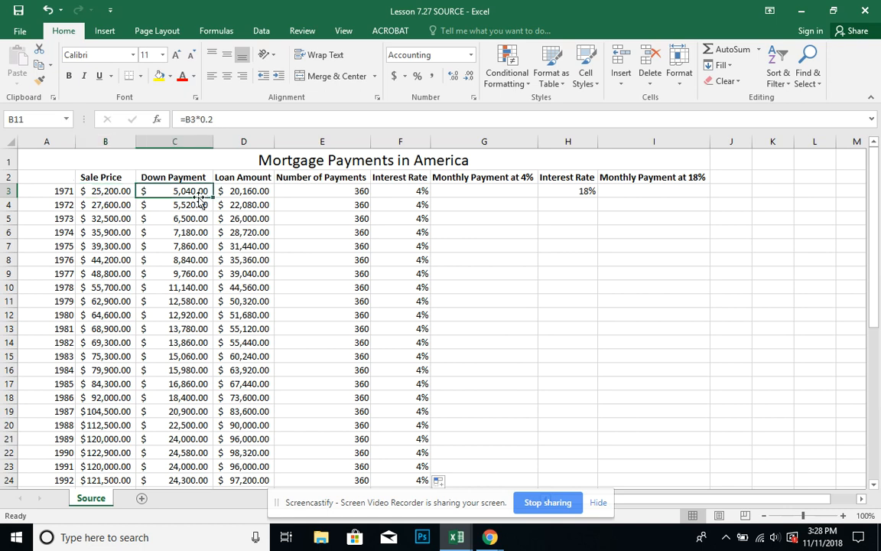
click(124, 193)
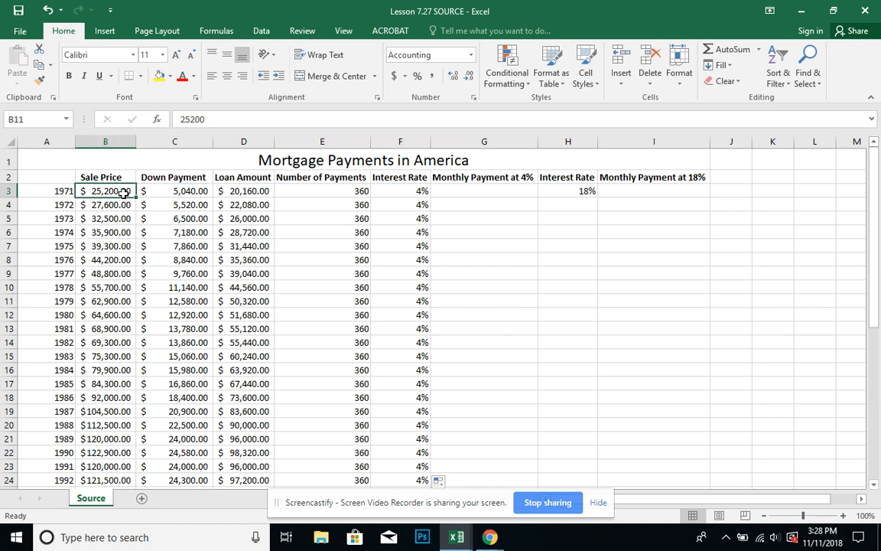
click(168, 190)
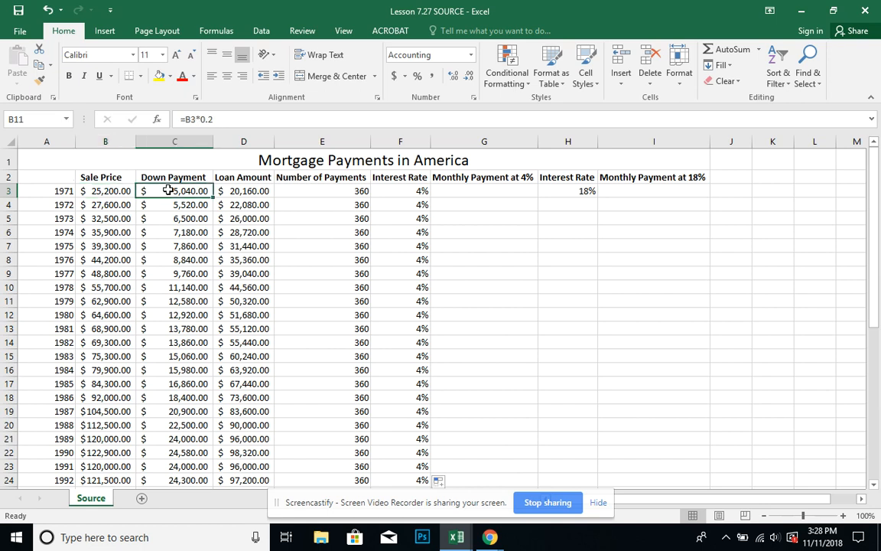
click(220, 190)
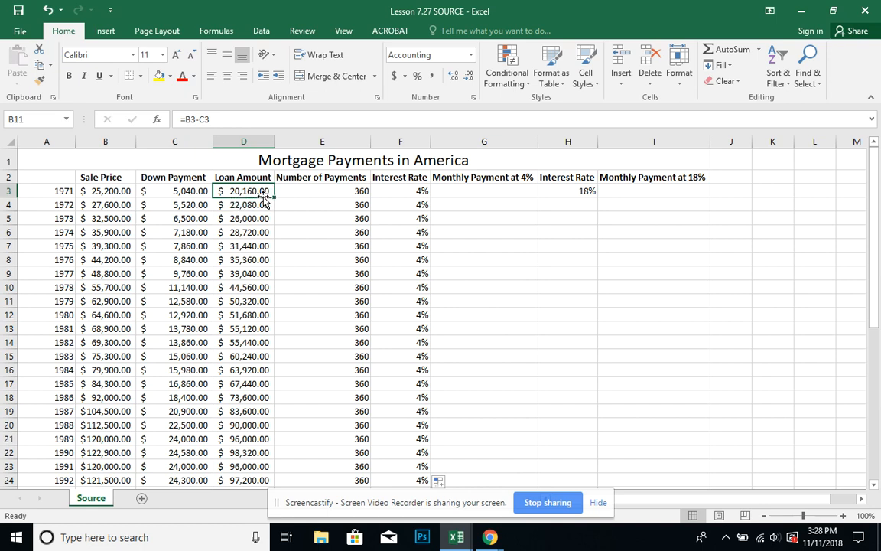
click(320, 192)
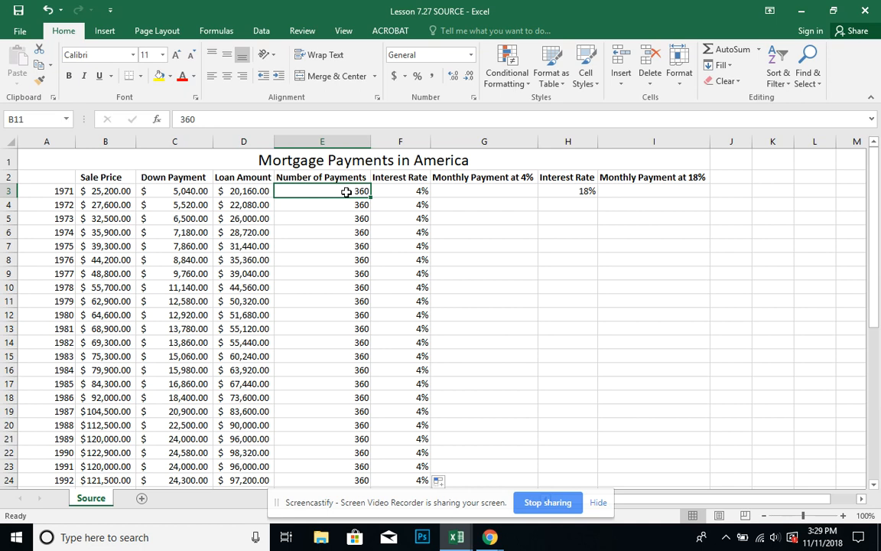
click(403, 191)
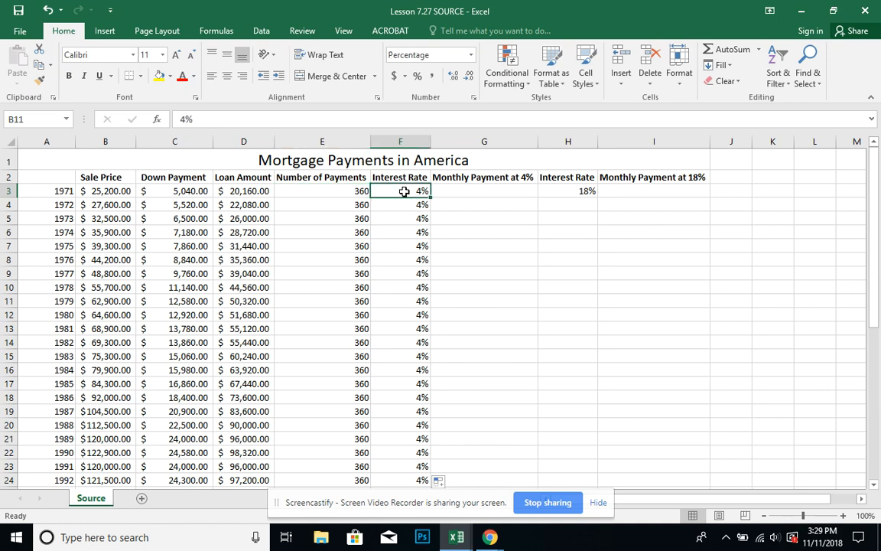
Place the workbook beside the lesson instructions and start a PMT formula in cell G3 with F3/12 as the rate.
click(455, 189)
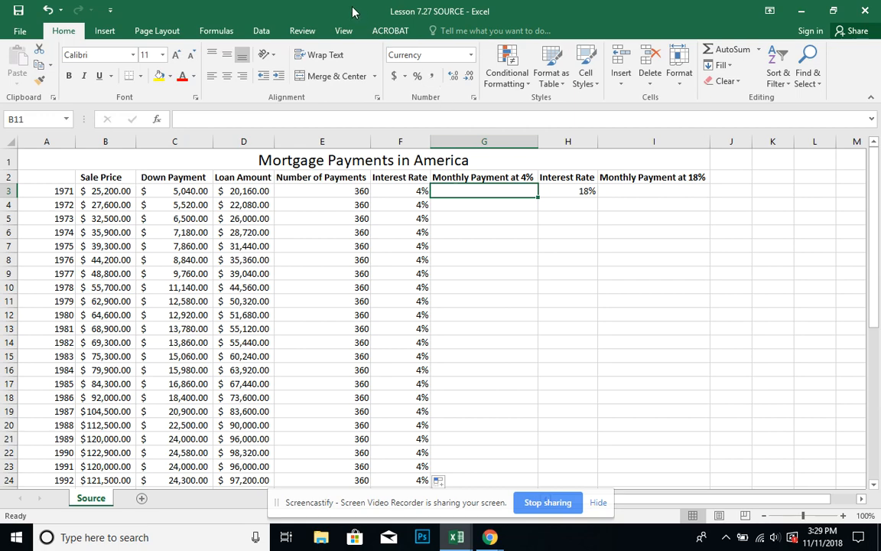
drag(353, 11, 878, 28)
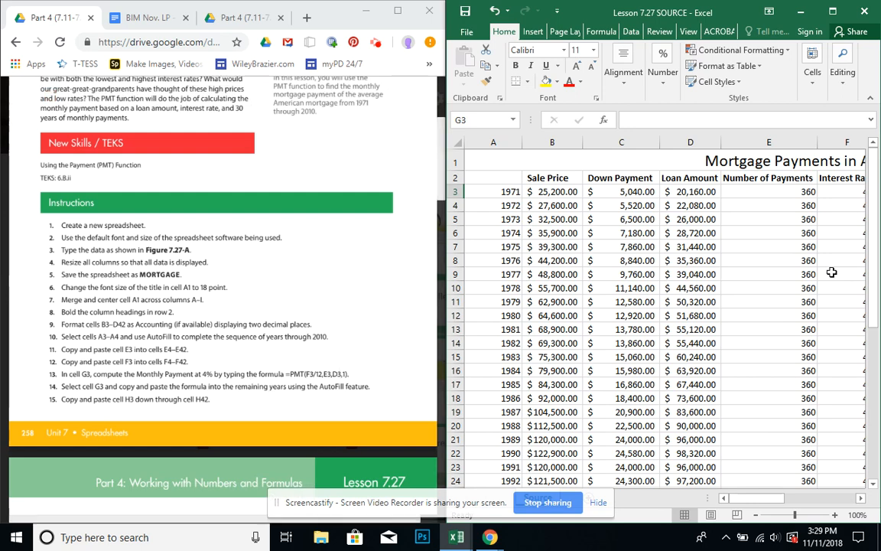
click(752, 499)
drag(752, 501, 800, 501)
text(=)
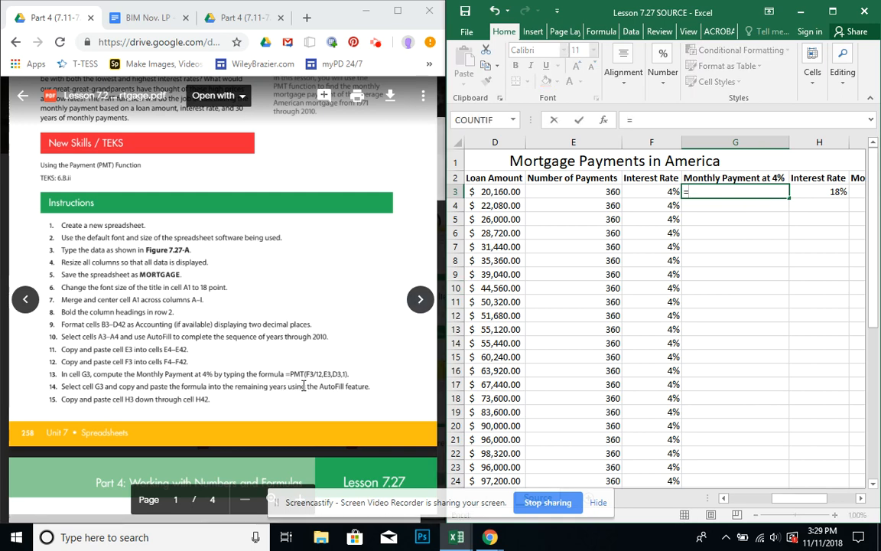
text(PMT)
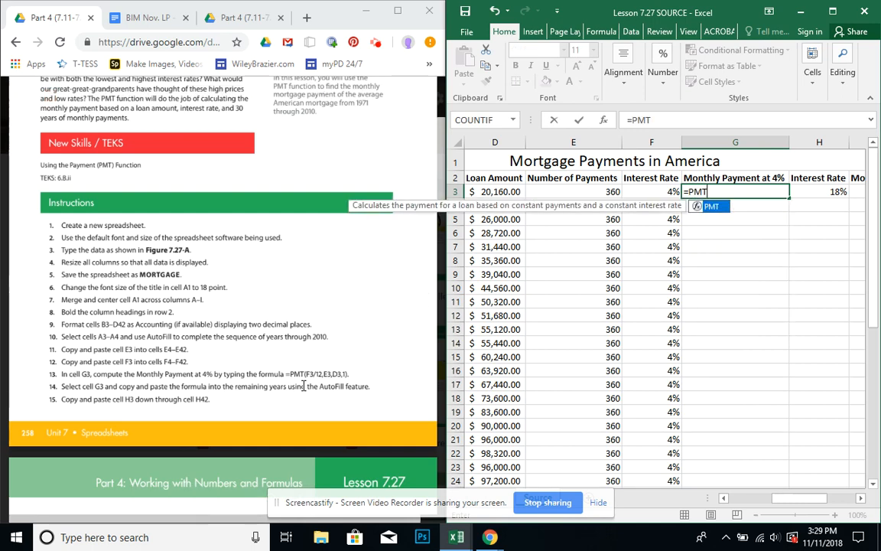
text(()
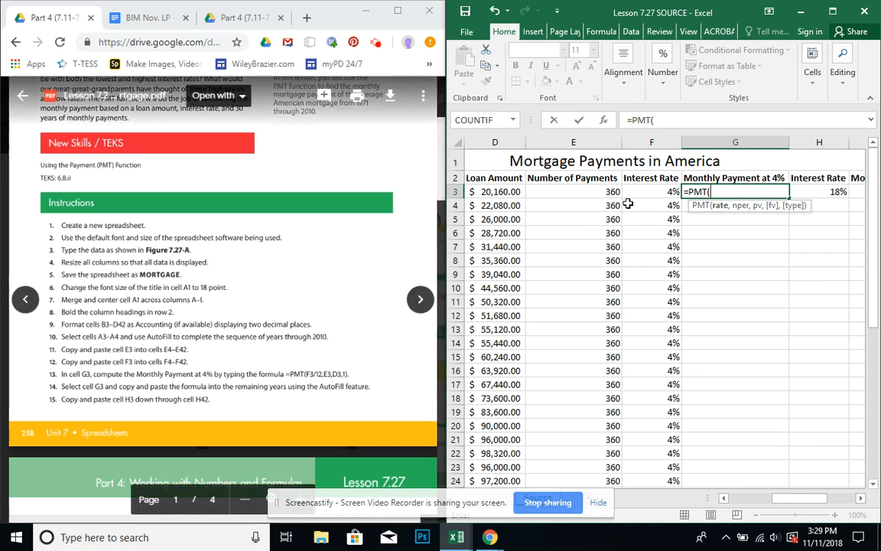
click(650, 191)
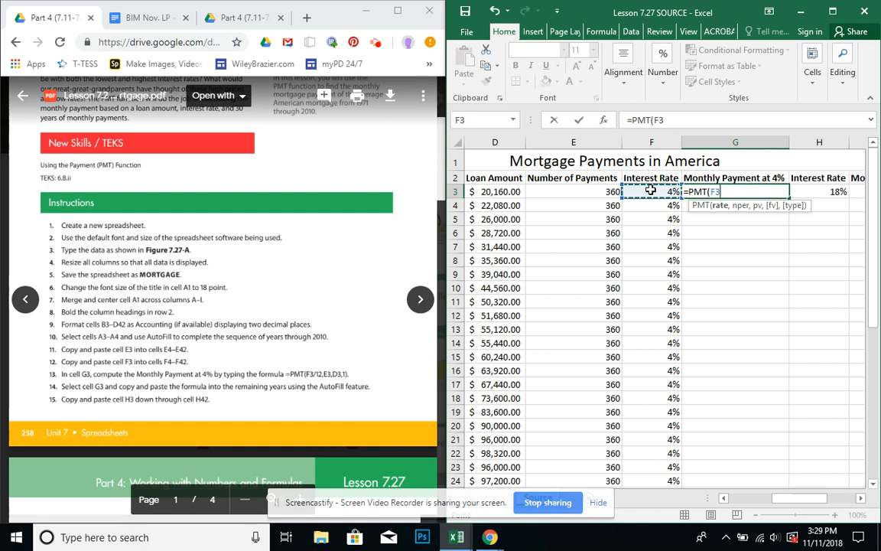
text(/12)
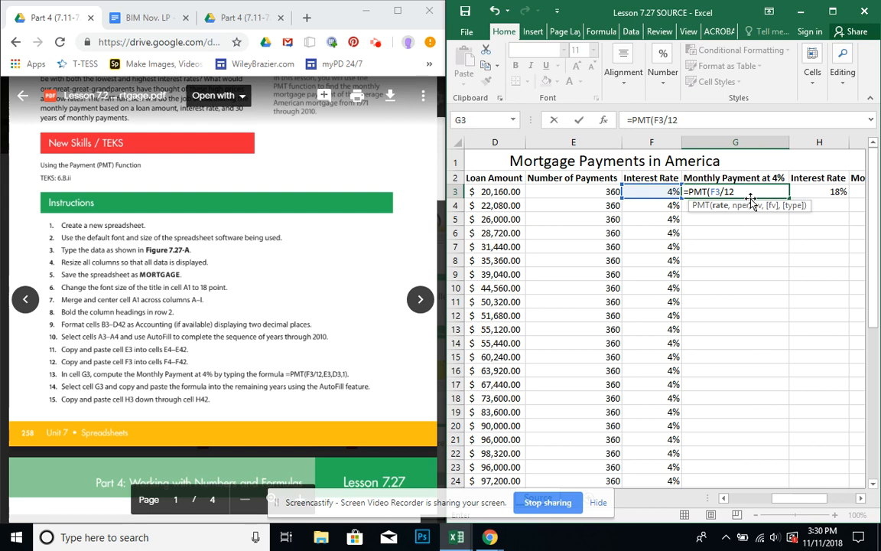
Complete the G3 formula as =PMT(F3/12,E3,D3,1) by adding the number of payments, the loan amount and 1.
text(,)
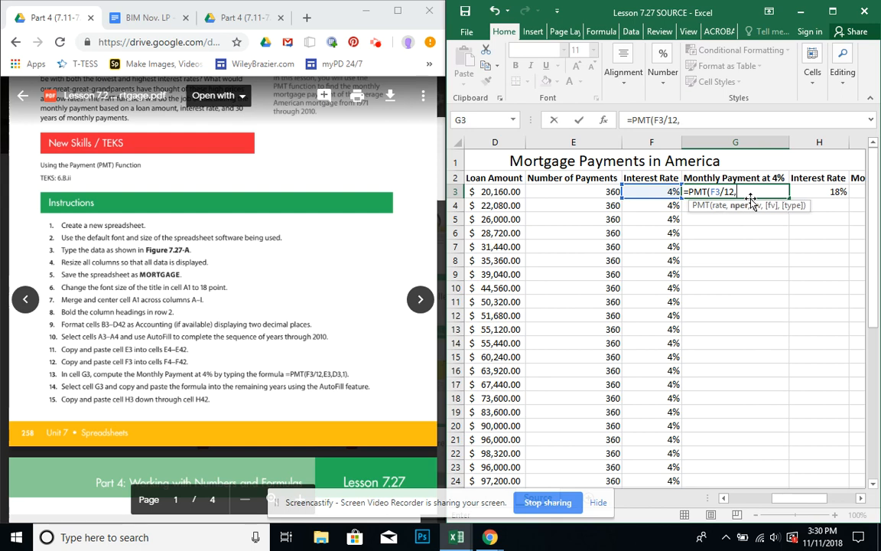
click(599, 189)
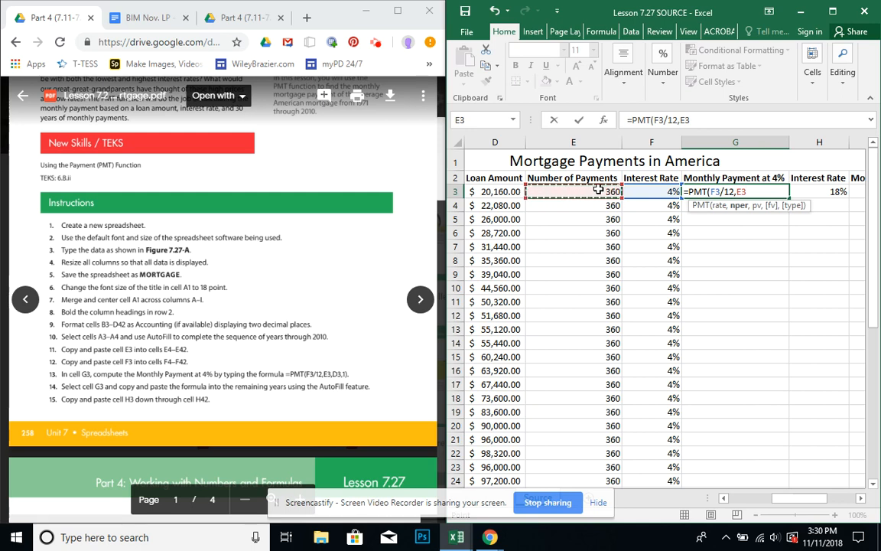
text(,)
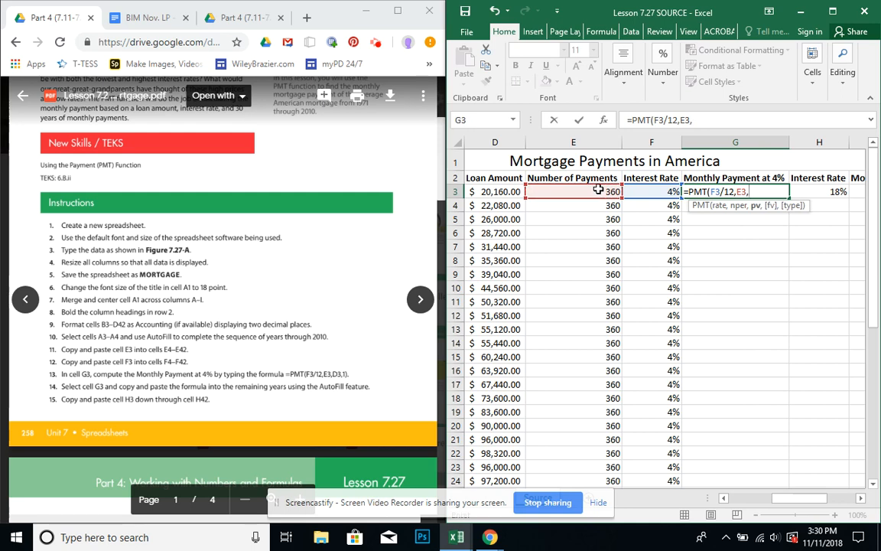
click(483, 193)
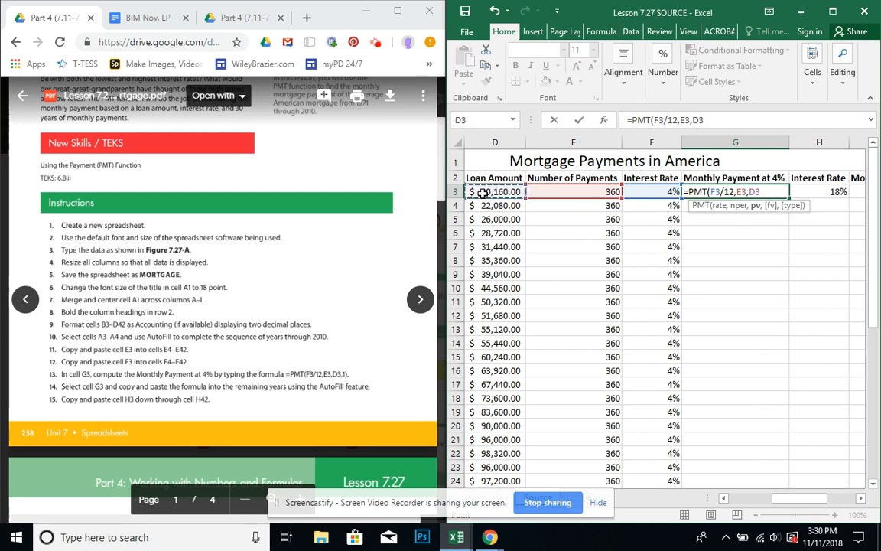
text(,)
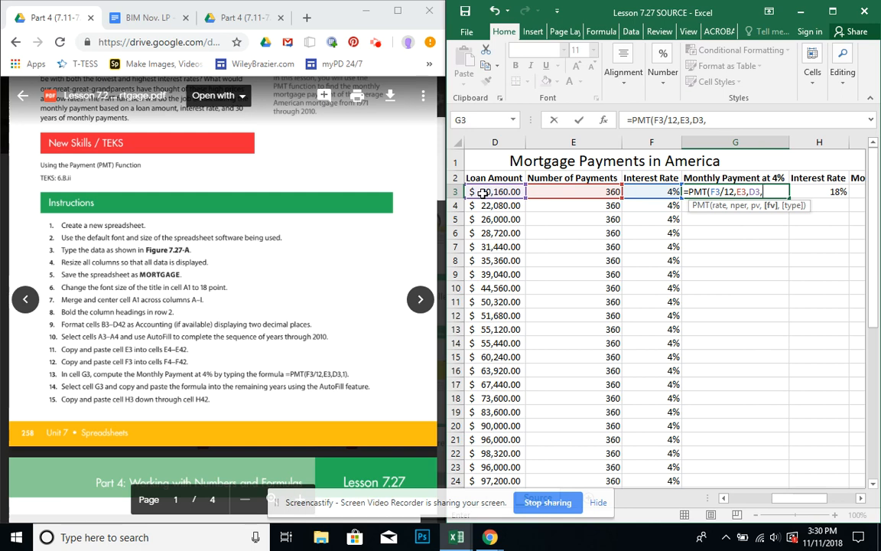
text(1))
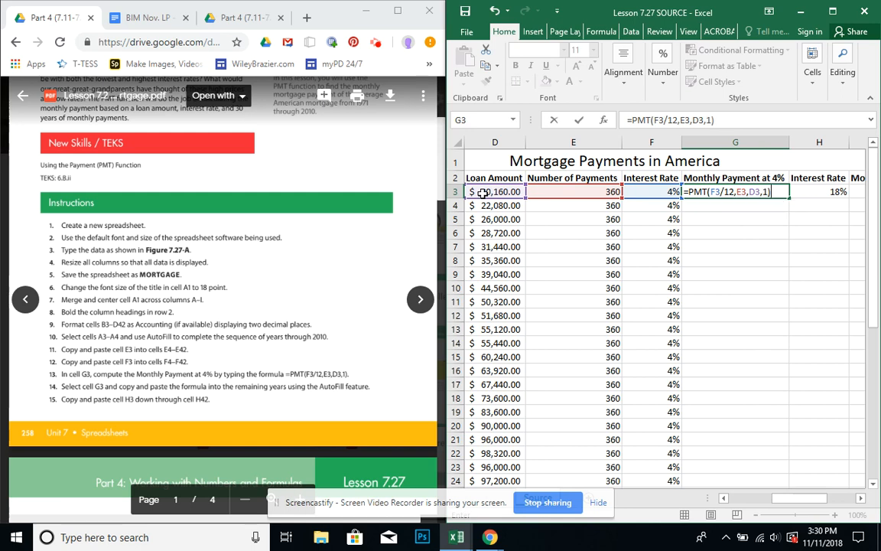
key(Return)
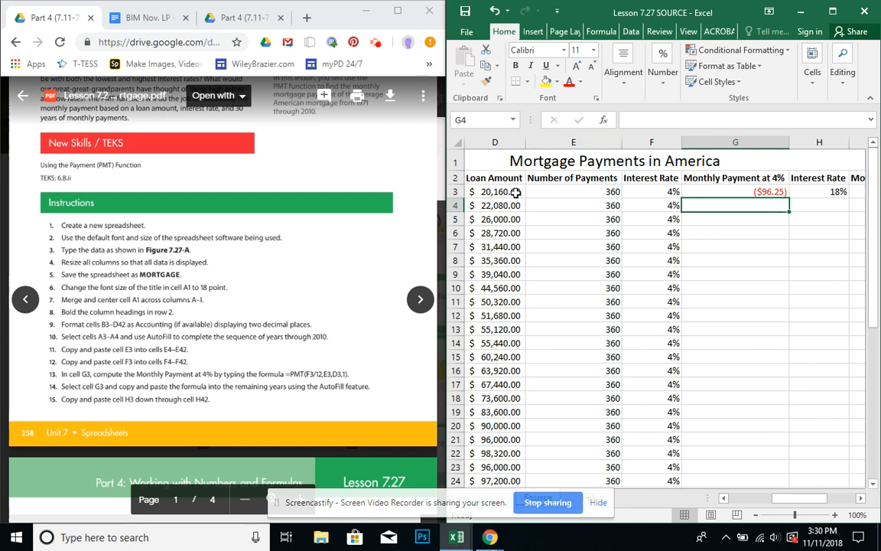
Fill the Monthly Payment at 4% formula from cell G3 down through cell G42.
click(722, 192)
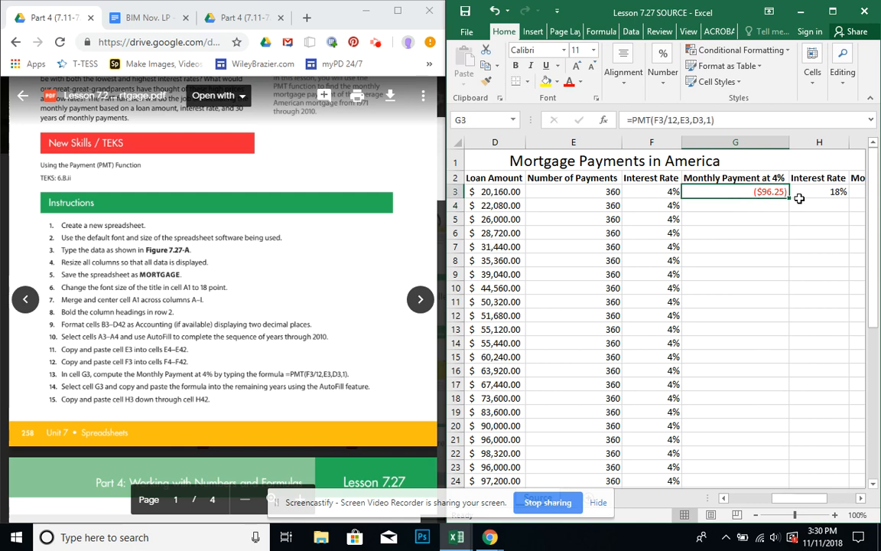
drag(790, 199, 779, 435)
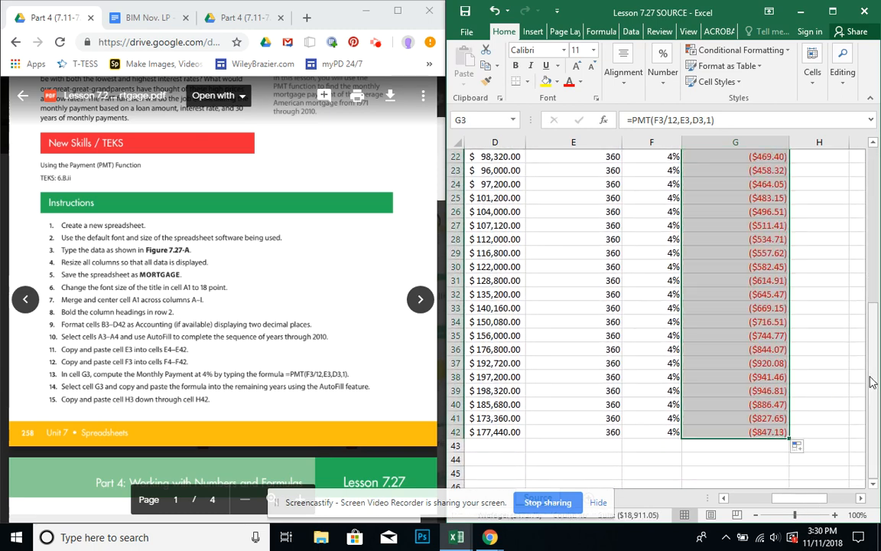
click(796, 376)
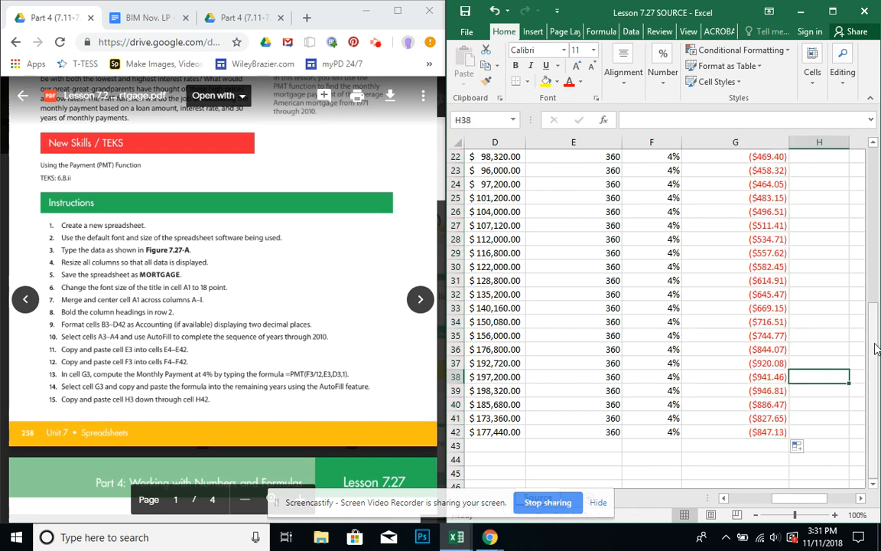
drag(877, 349, 861, 373)
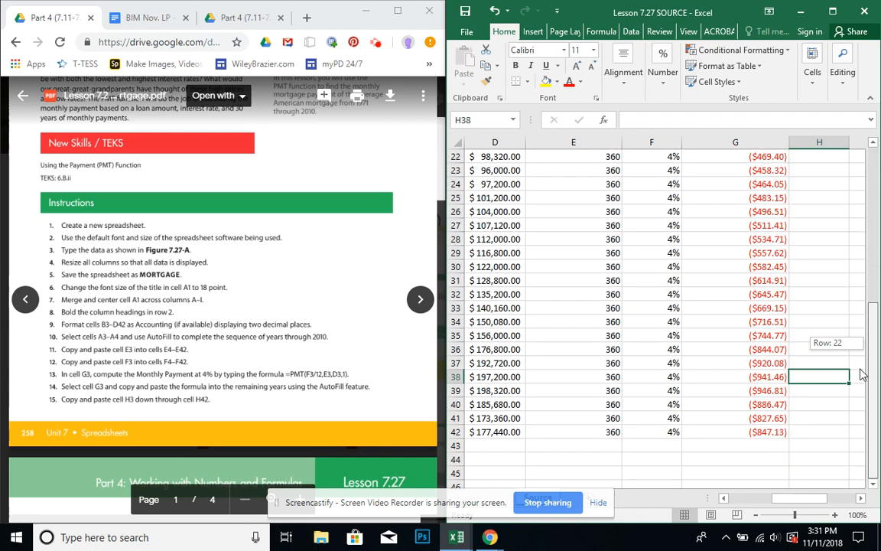
Maximize the workbook and examine the 2010 row's sale price, down payment, loan amount, number of payments, interest rate and monthly payment formula.
click(832, 11)
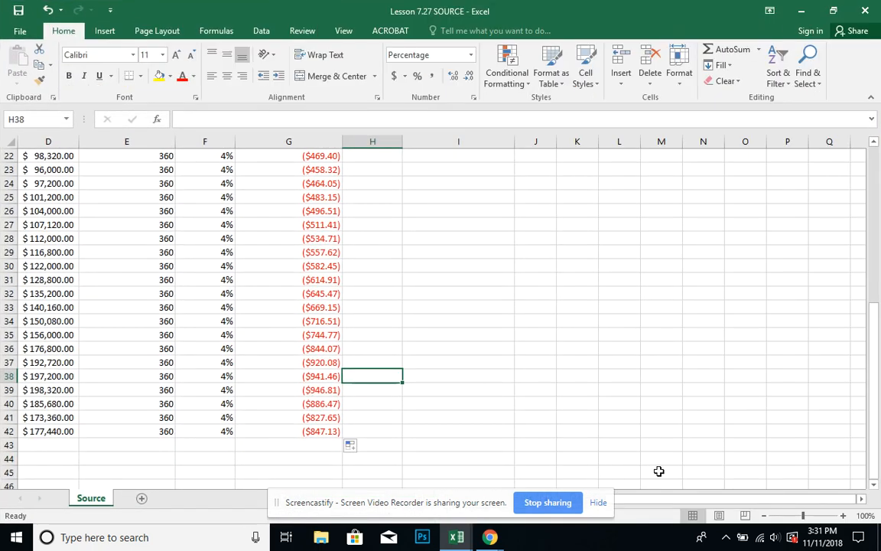
drag(666, 506, 648, 505)
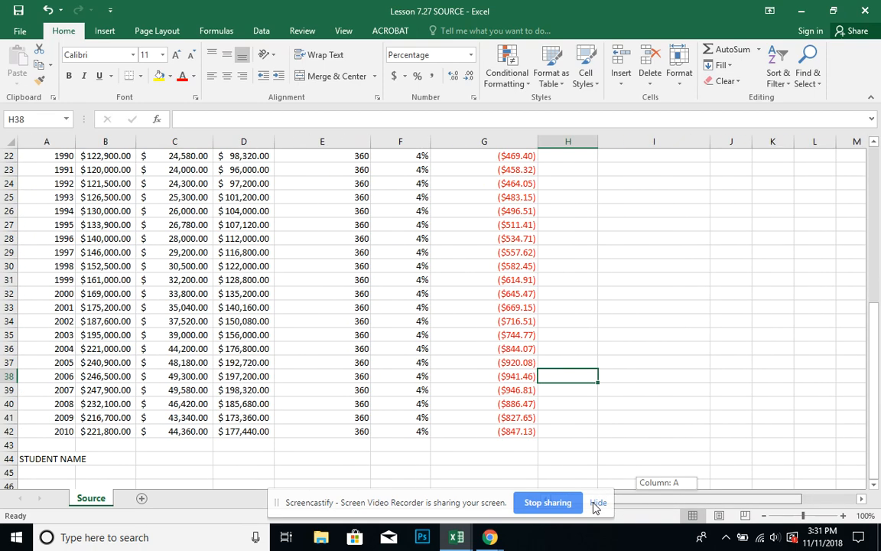
click(52, 428)
click(89, 432)
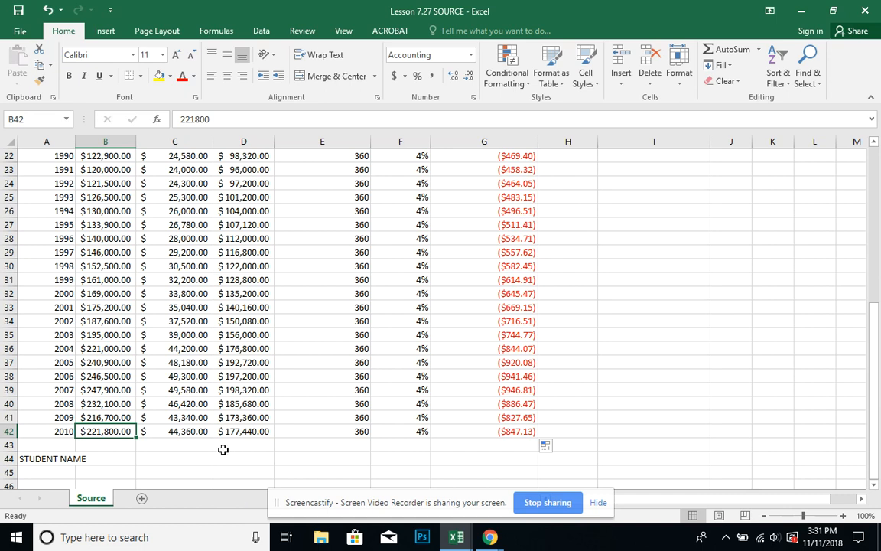
click(198, 433)
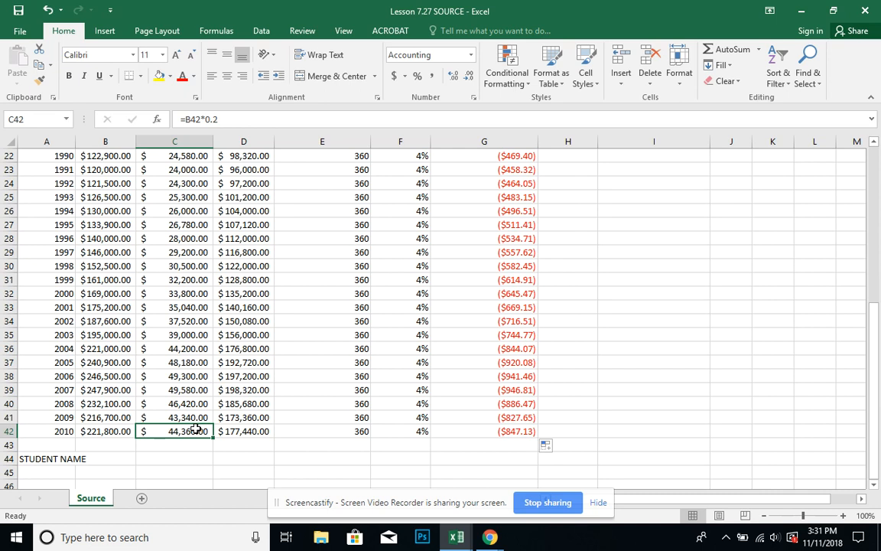
click(94, 433)
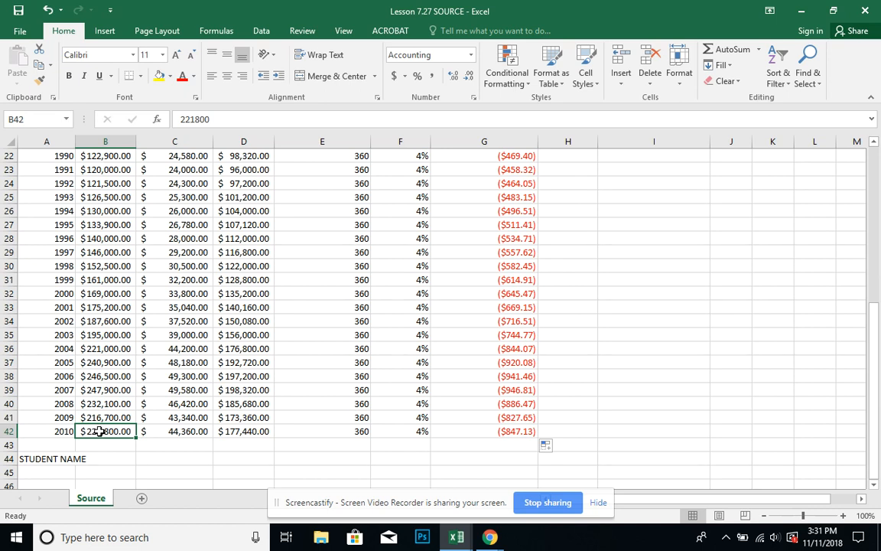
click(182, 431)
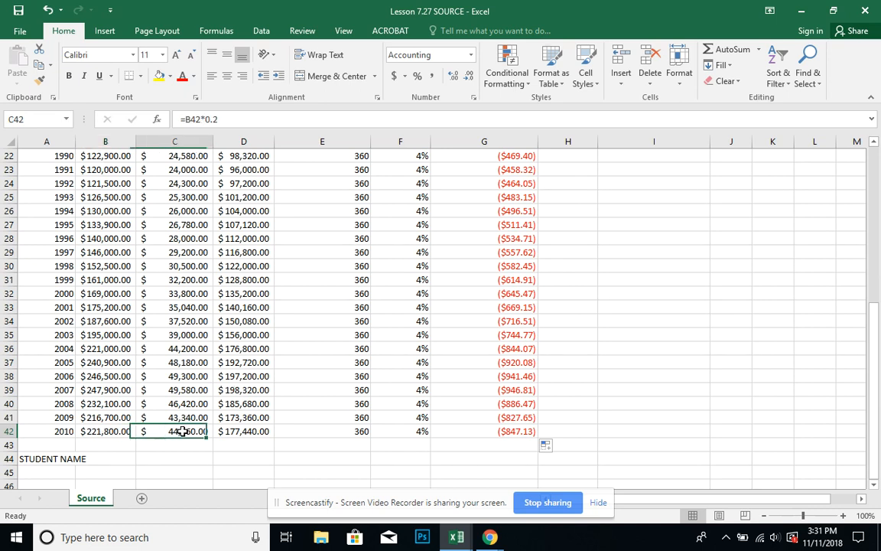
click(239, 433)
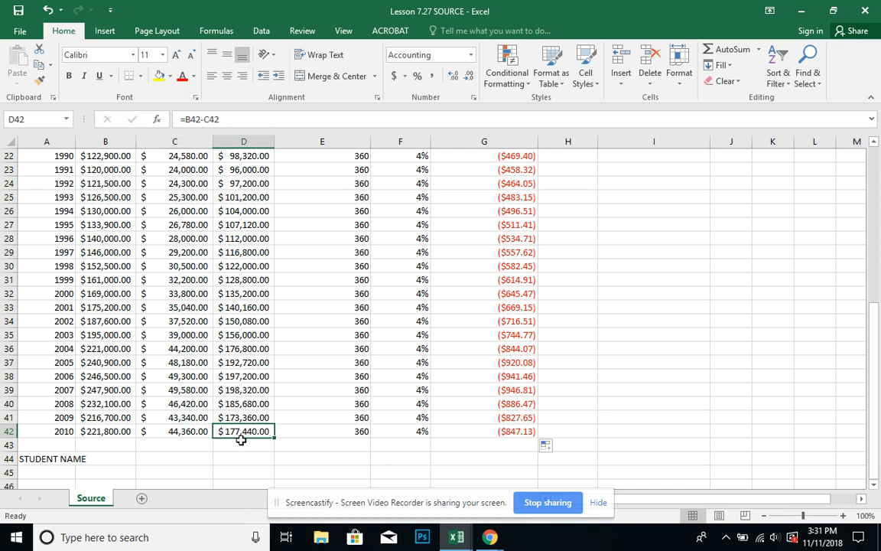
click(301, 434)
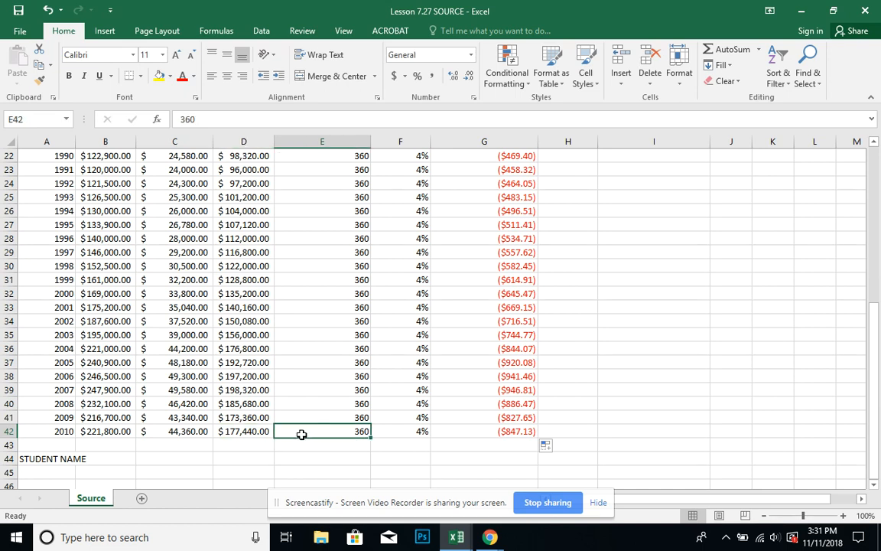
click(414, 432)
click(496, 428)
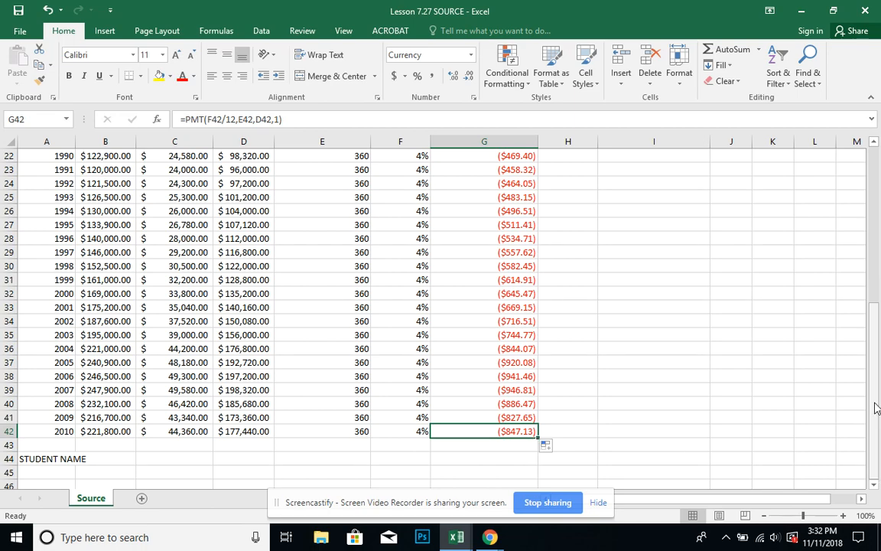
Place the workbook beside the lesson PDF again and read instructions 15 to 26.
drag(876, 406, 880, 226)
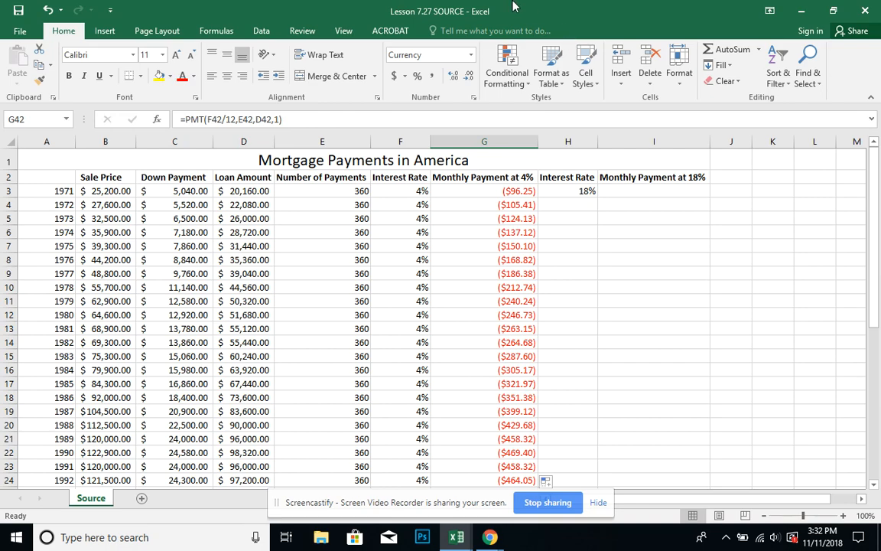
drag(513, 7, 880, 27)
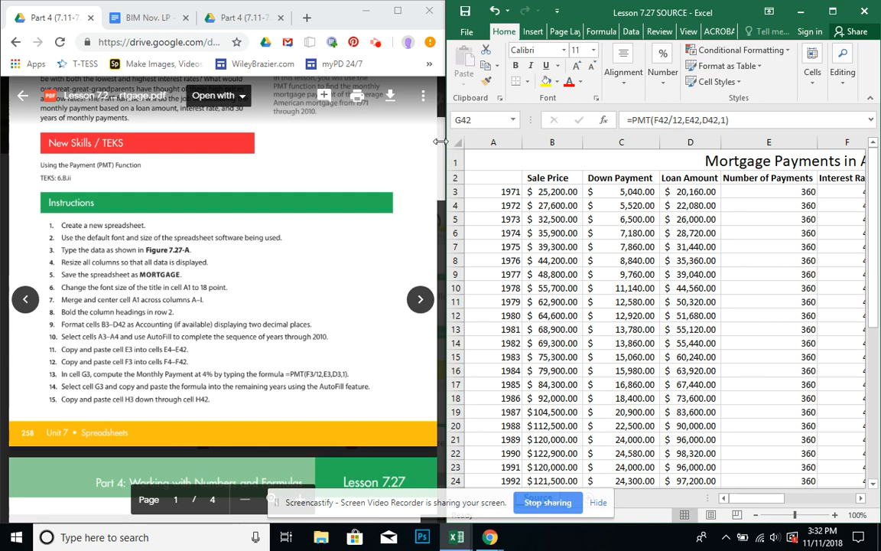
drag(440, 147, 438, 194)
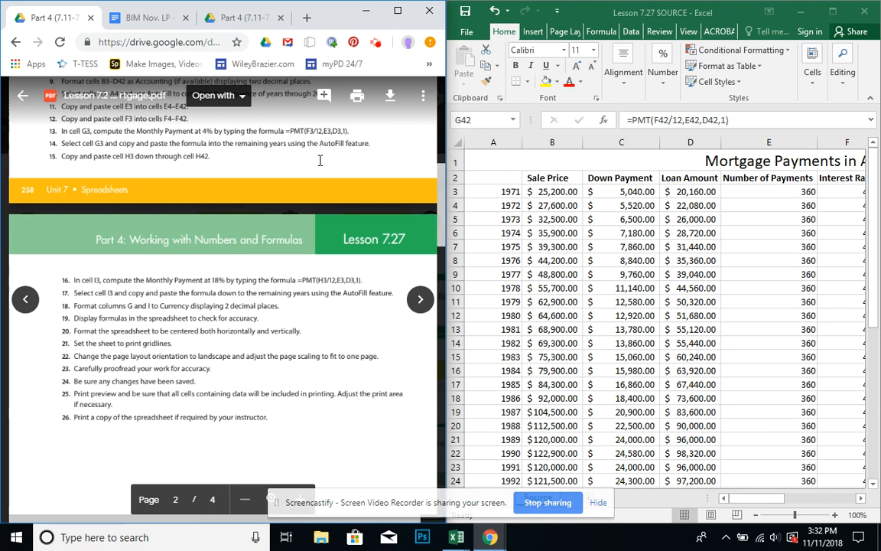
Copy the 18% interest rate in cell H3 down through cell H42.
click(750, 499)
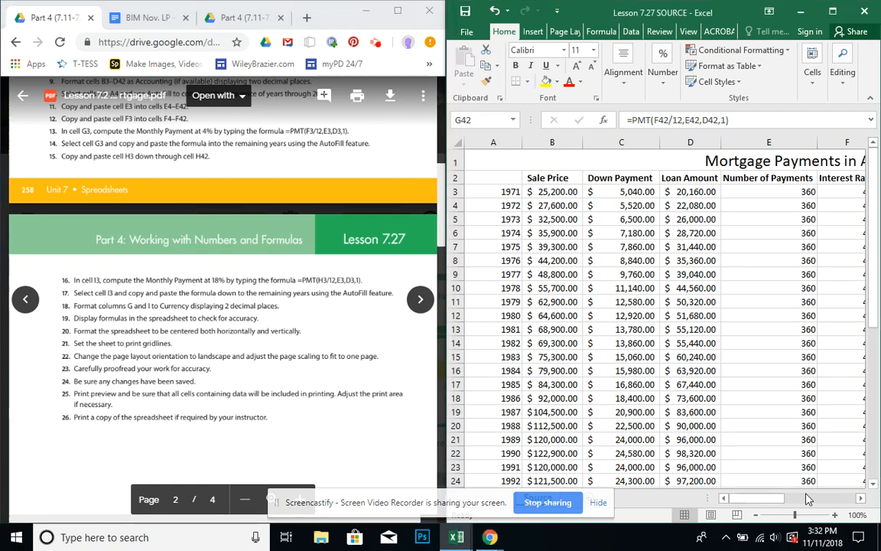
drag(770, 503, 844, 501)
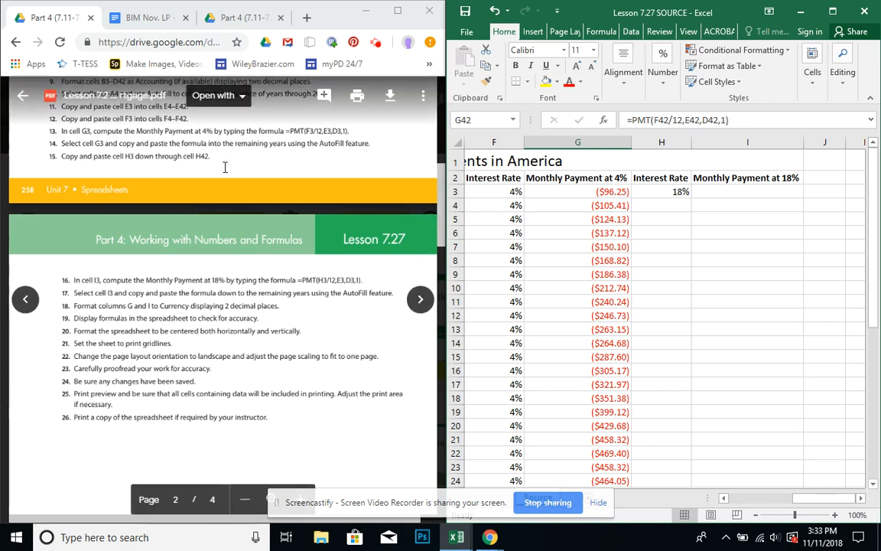
click(681, 191)
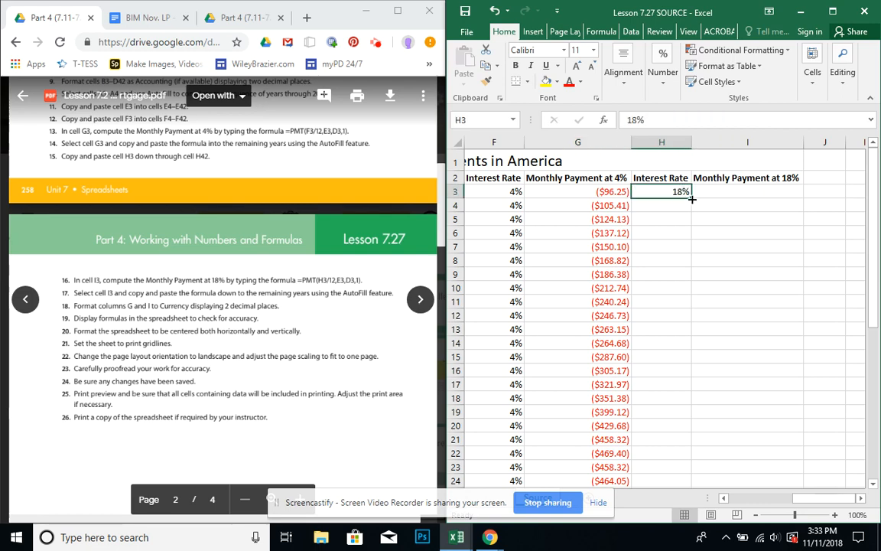
drag(693, 197, 645, 440)
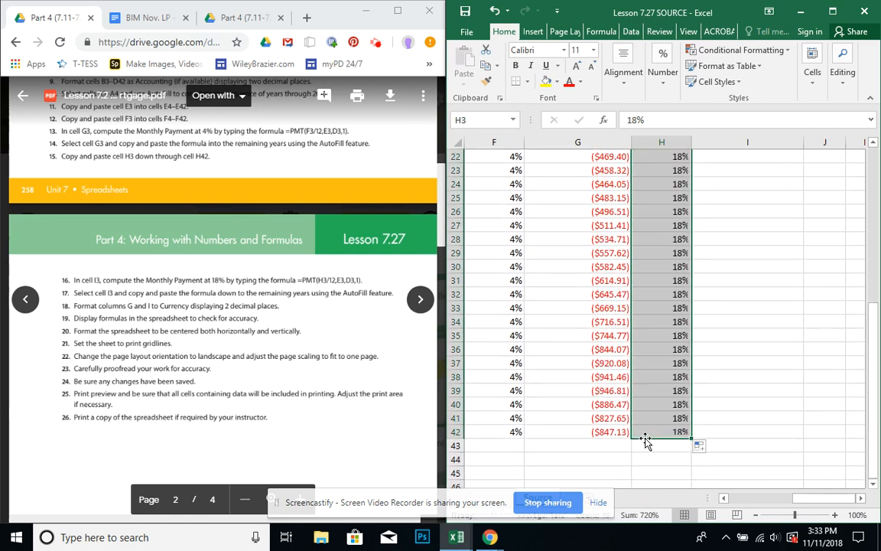
drag(877, 335, 872, 172)
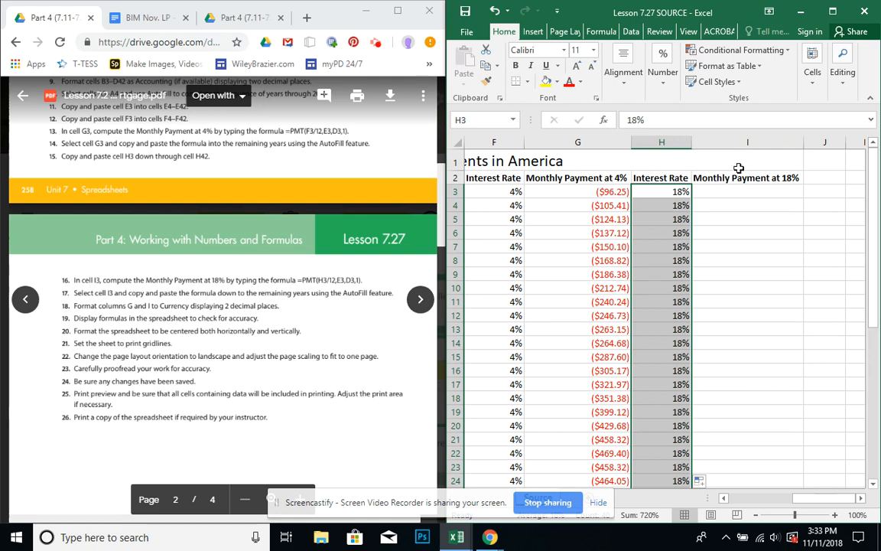
Enter the formula =PMT(H3/12,E3,D3,1) in cell I3 to compute the Monthly Payment at 18%.
click(731, 192)
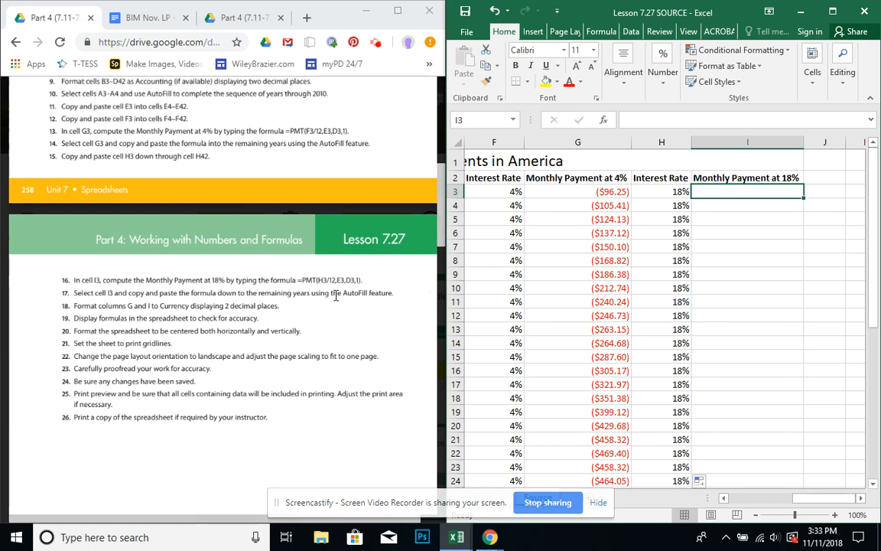
text(=)
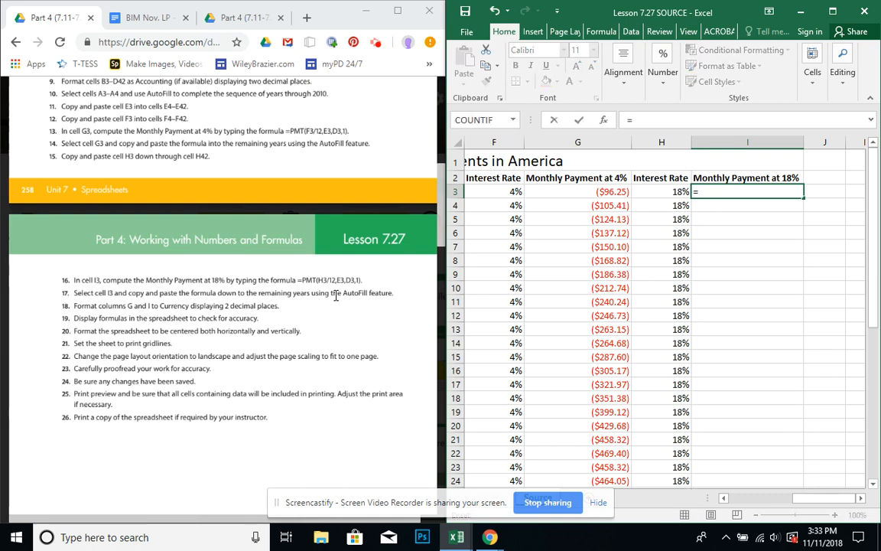
text(PMT)
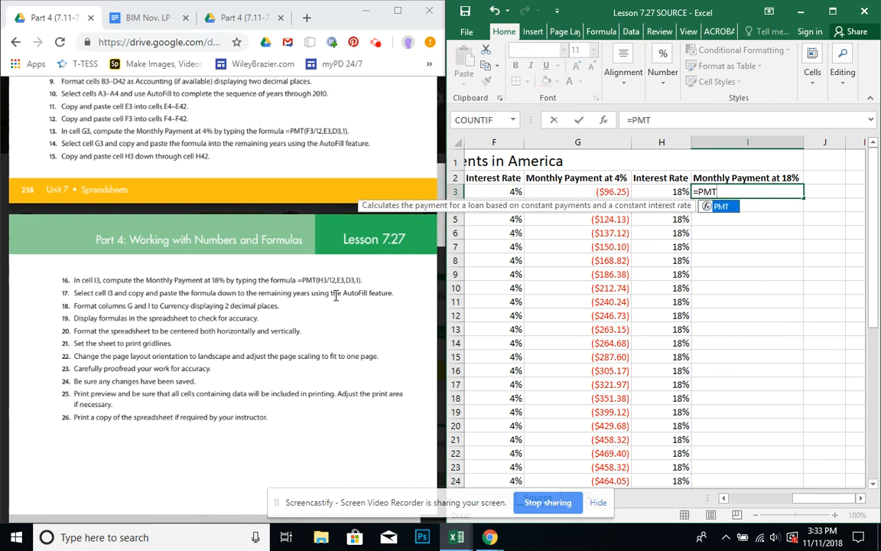
text(()
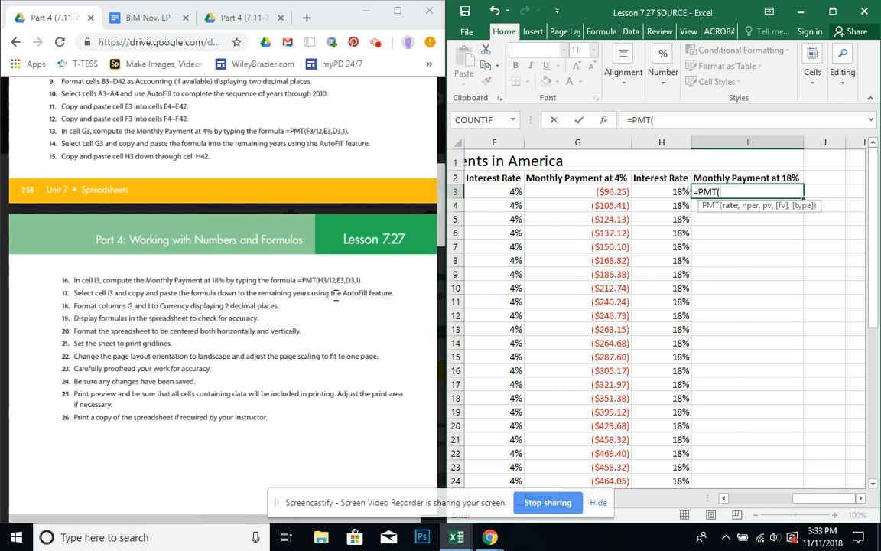
click(655, 193)
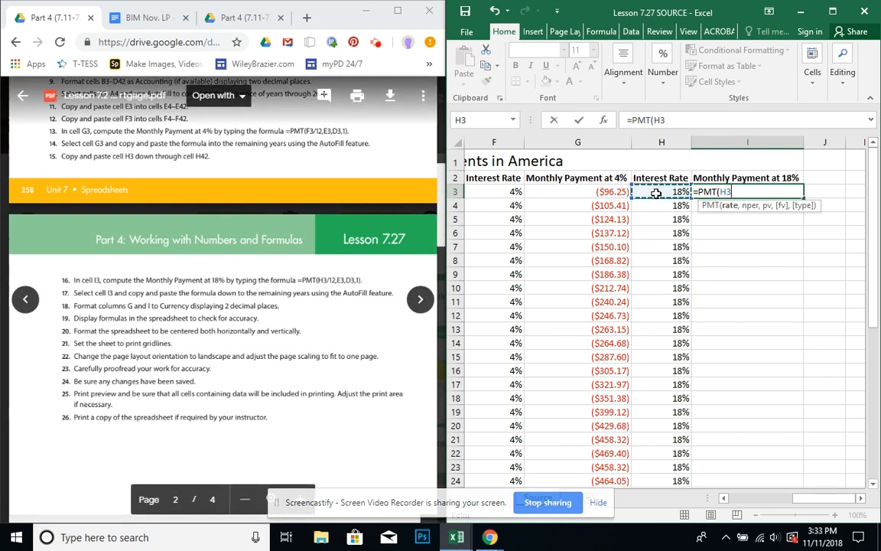
text(/12)
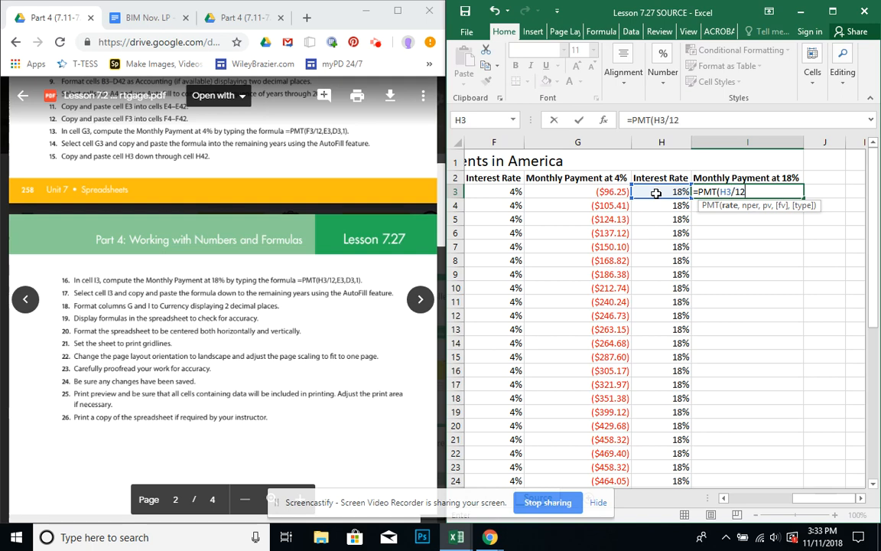
text(,)
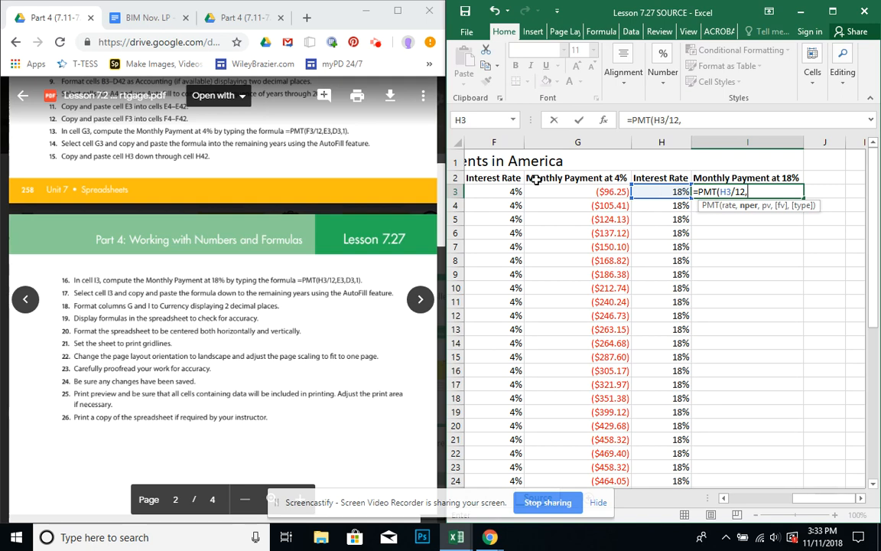
text(E)
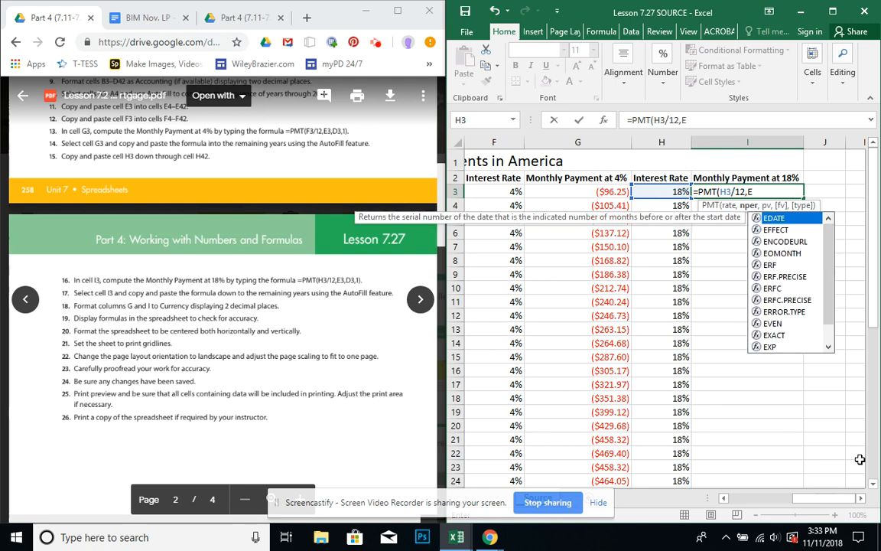
text(3)
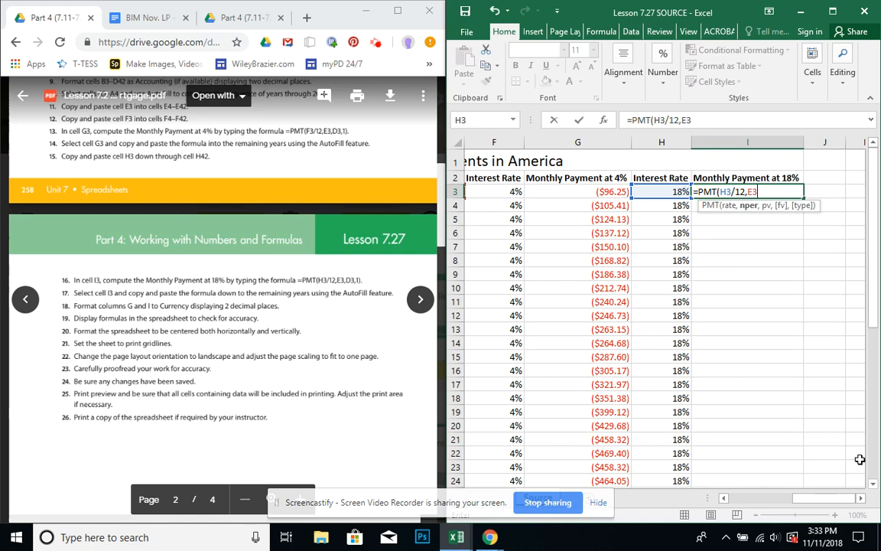
text(,D)
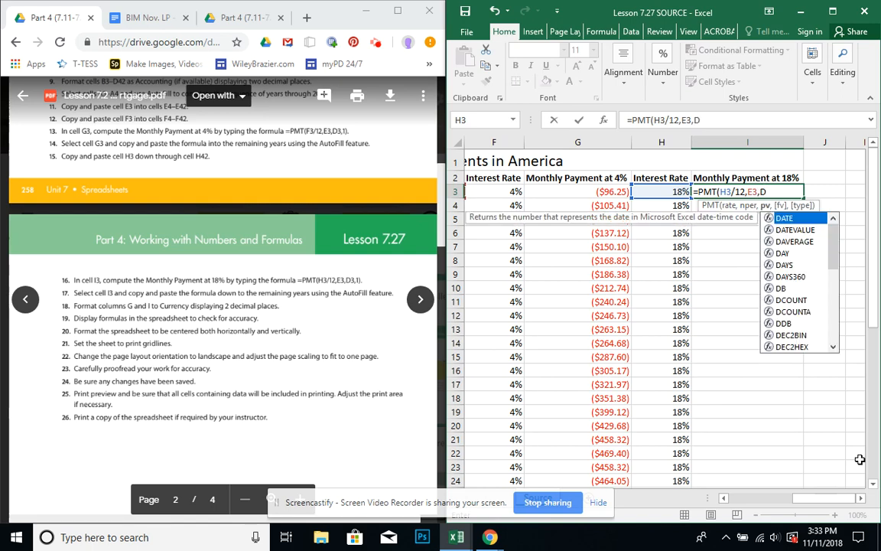
text(3)
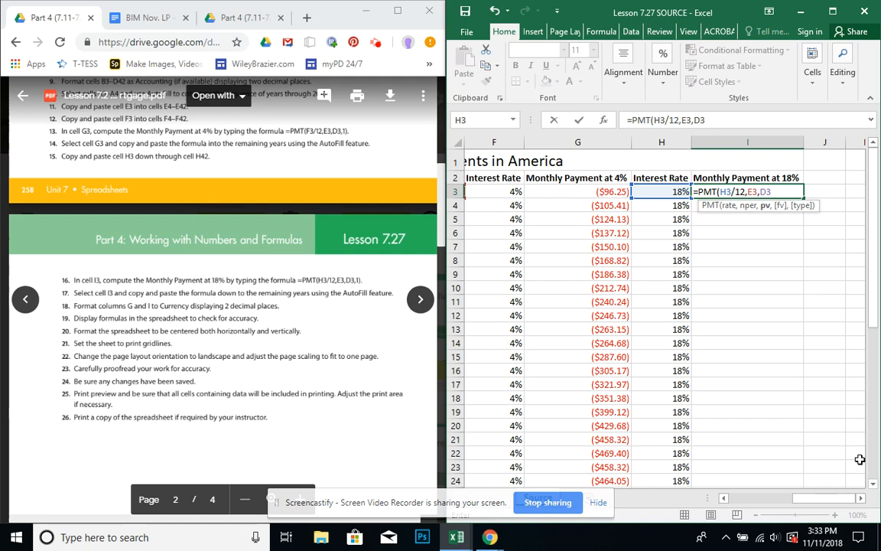
text(,1))
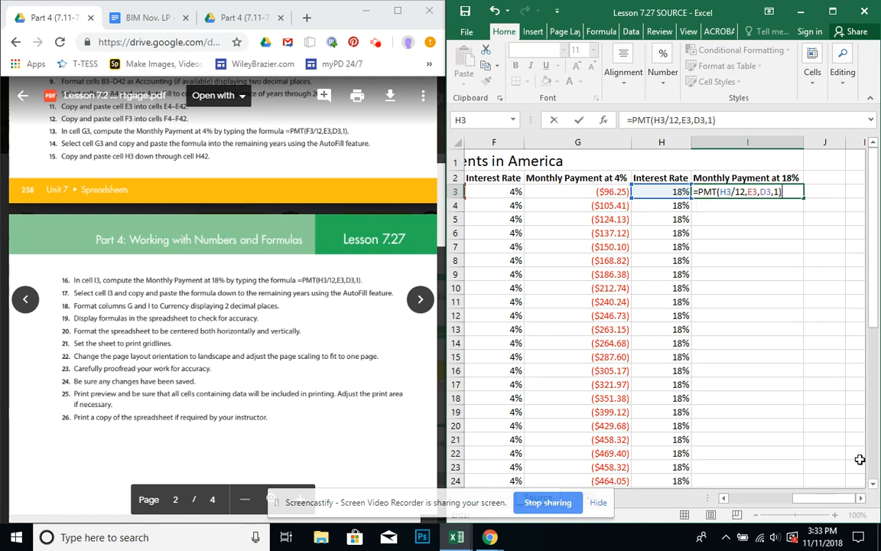
key(Return)
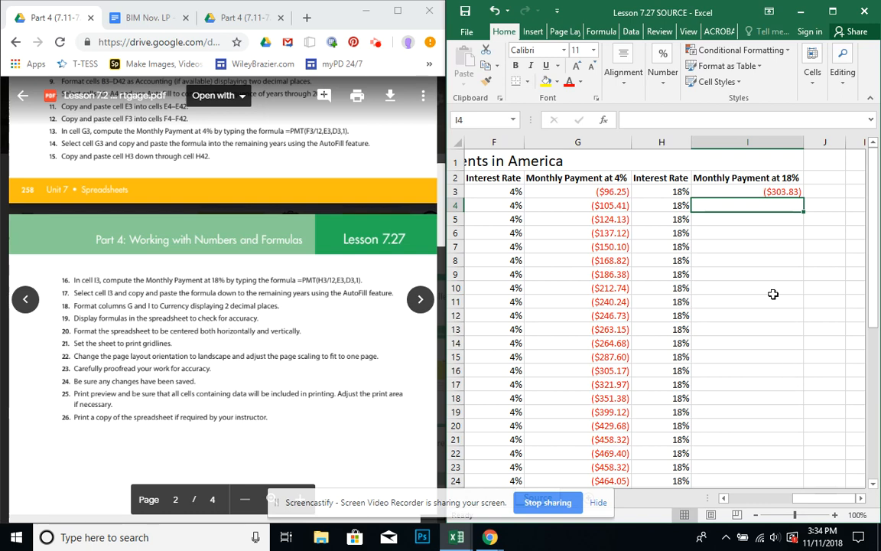
Fill the Monthly Payment at 18% formula from cell I3 down through cell I42, and maximize the workbook.
click(740, 192)
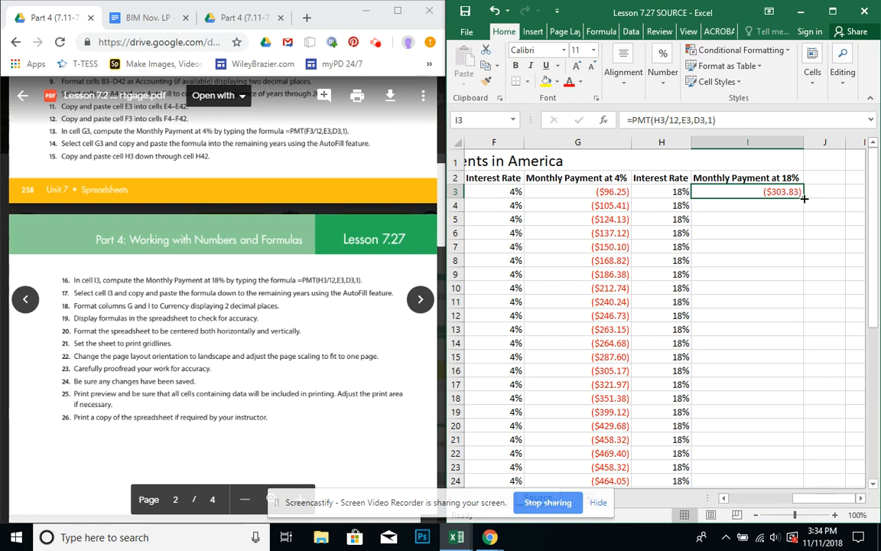
drag(804, 198, 789, 437)
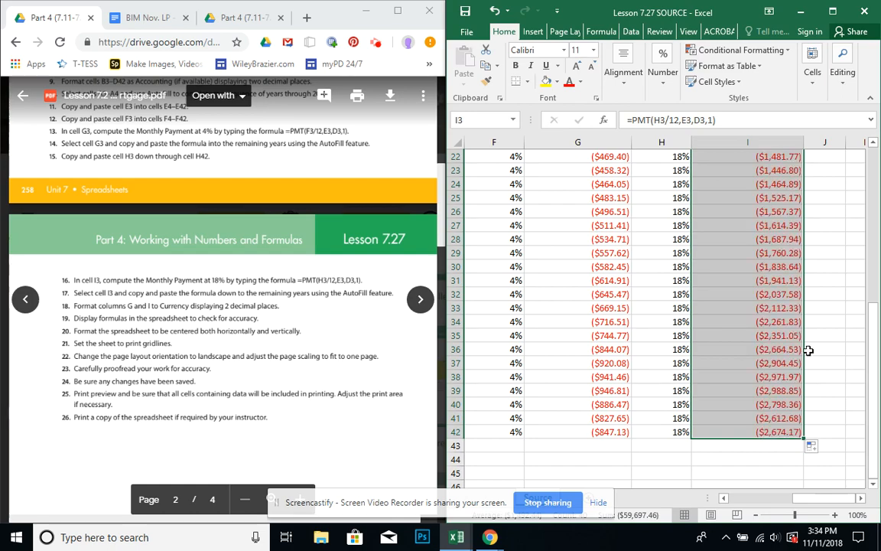
click(834, 12)
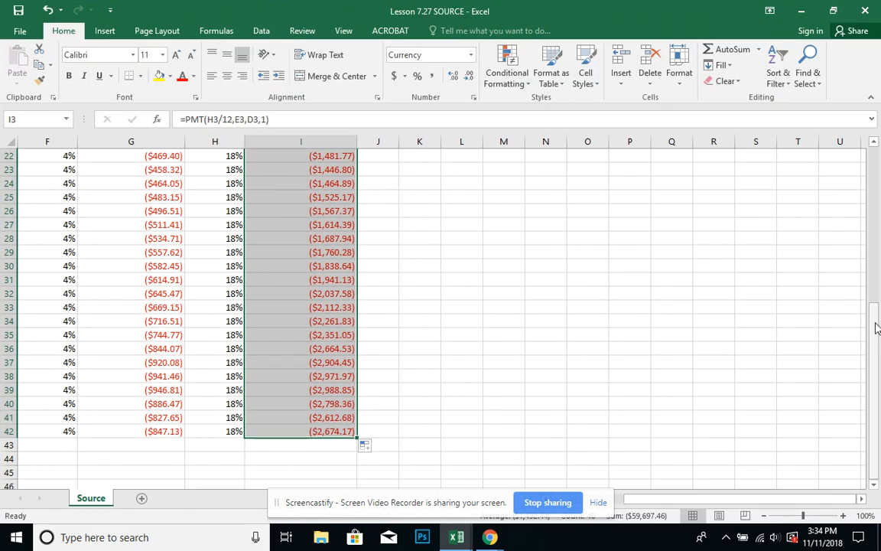
click(678, 252)
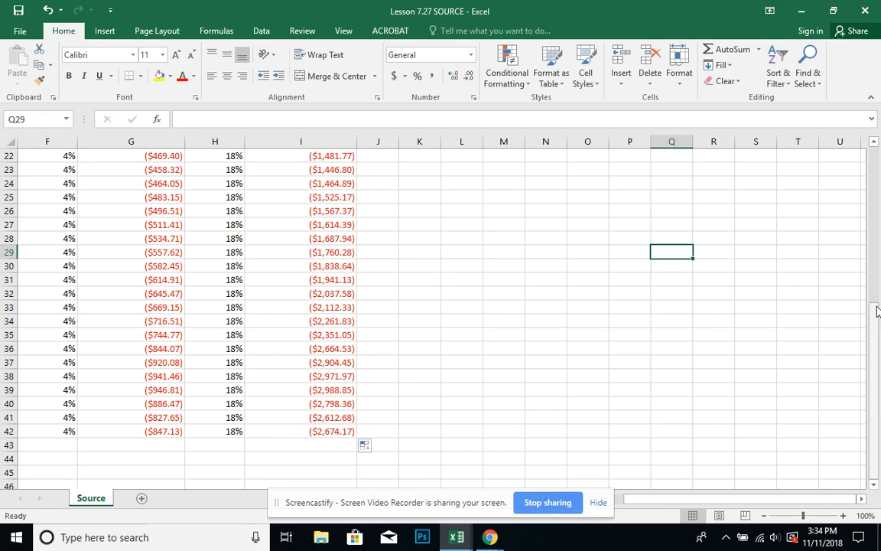
Examine the 1971 row's loan amount, 18% interest rate, and monthly payment formulas at 4% and 18%.
drag(878, 310, 876, 146)
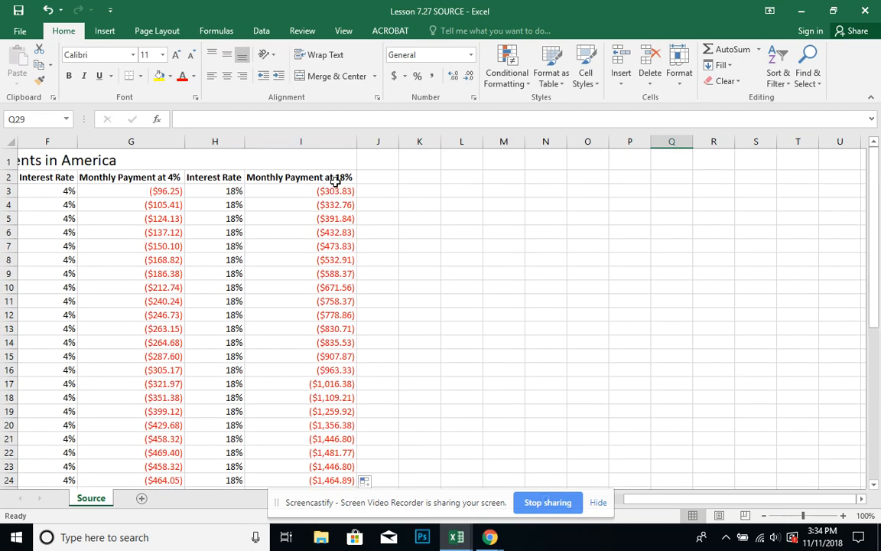
click(171, 189)
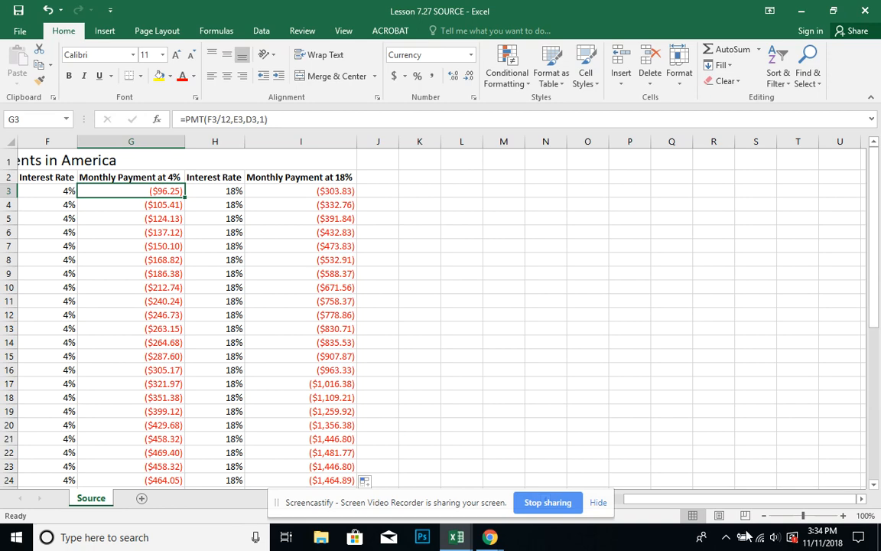
drag(698, 502, 617, 517)
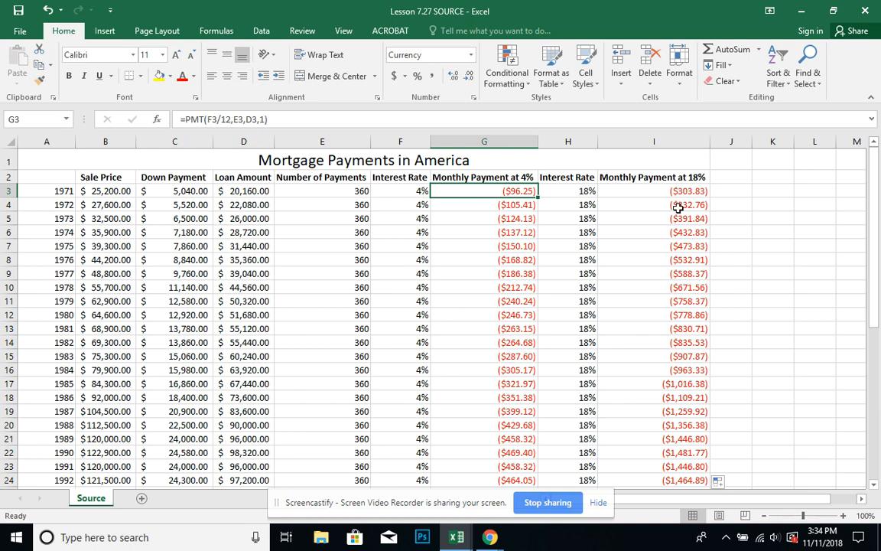
click(590, 189)
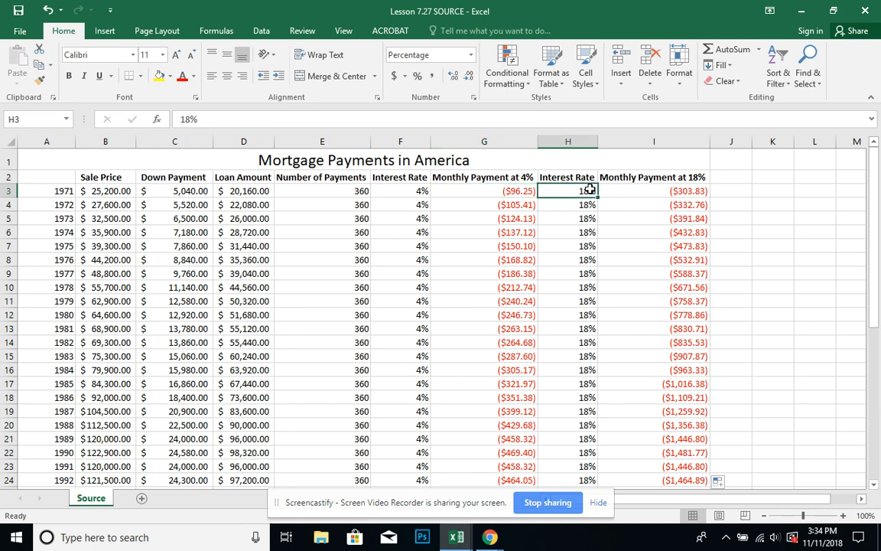
click(49, 190)
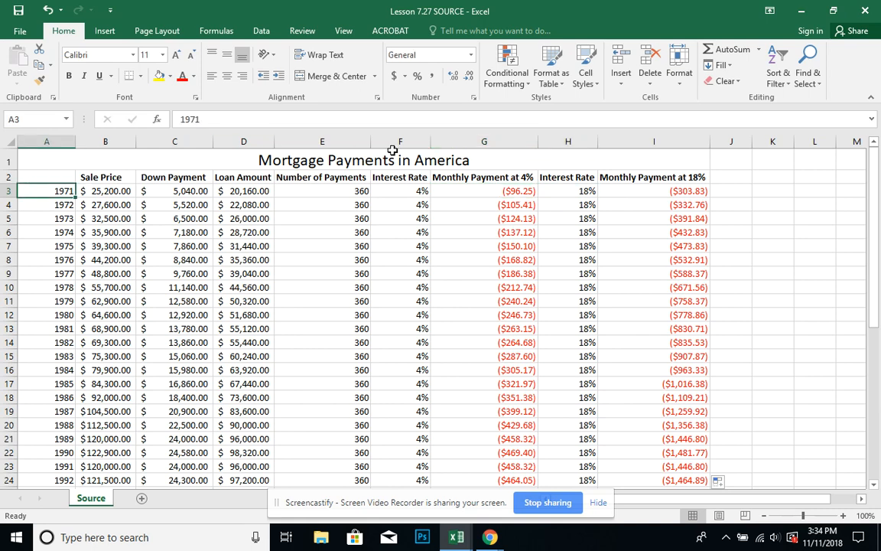
click(250, 192)
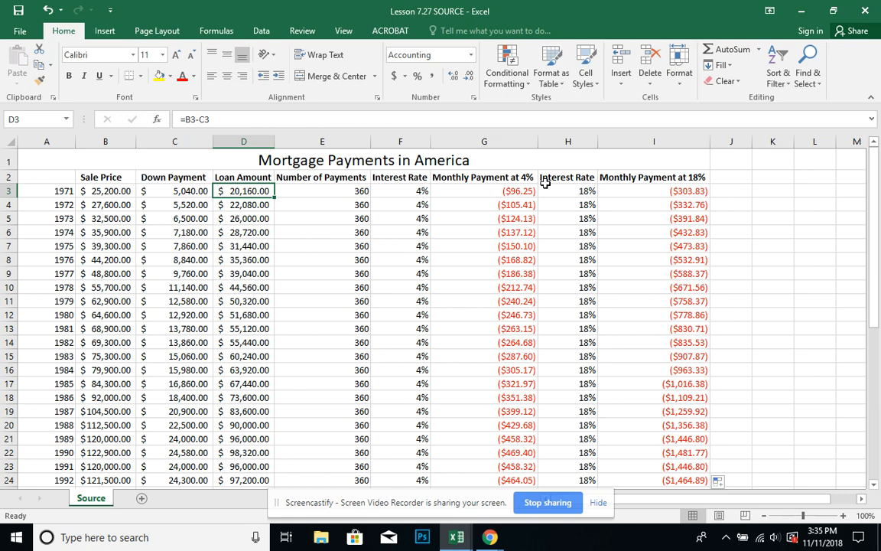
click(516, 199)
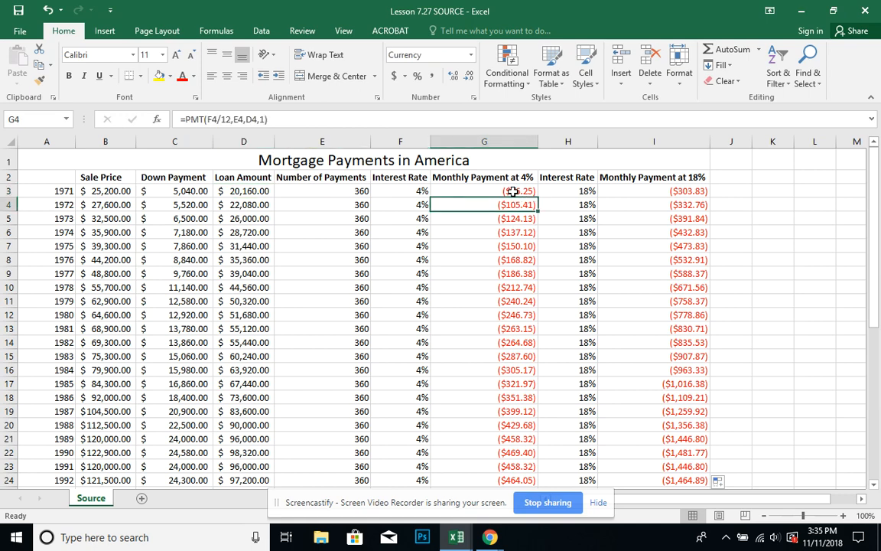
click(515, 191)
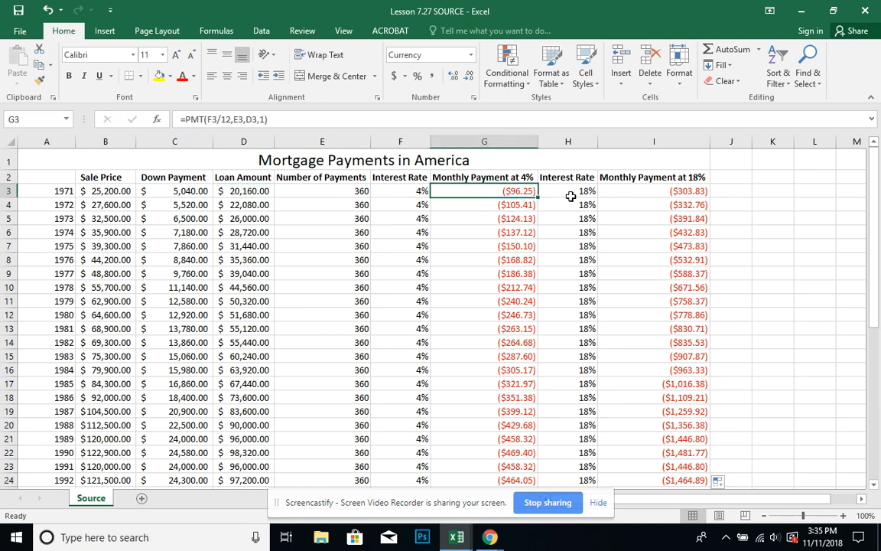
click(669, 192)
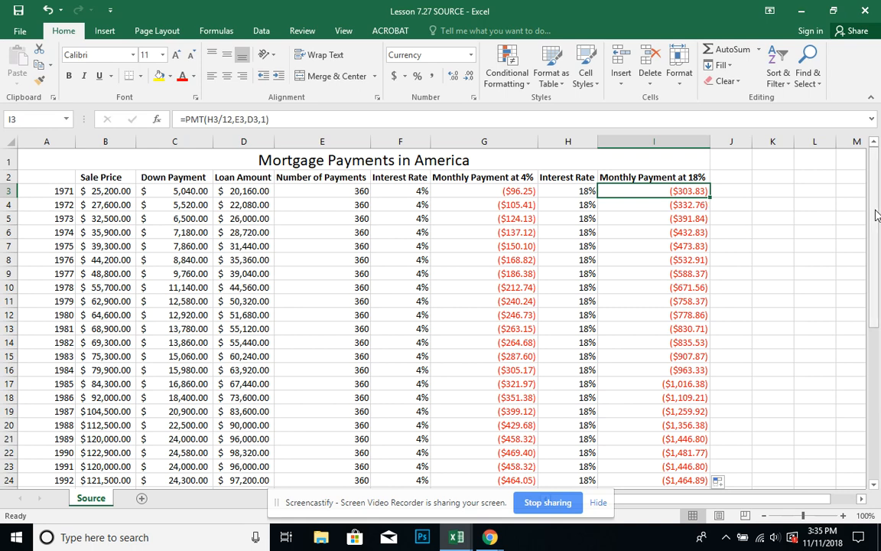
Examine the 2010 row's sale price, down payment, loan amount, 18% interest rate, and monthly payments at 4% and 18%.
drag(877, 215, 879, 380)
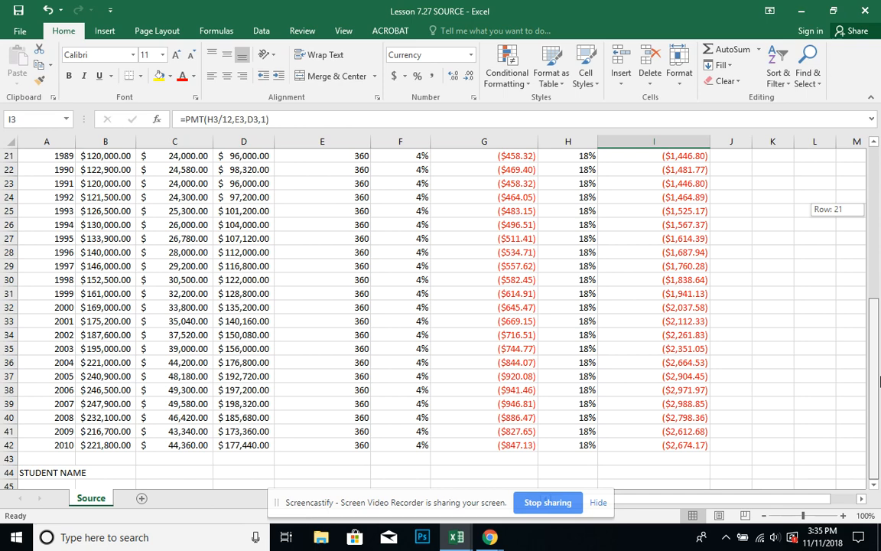
drag(879, 381, 879, 381)
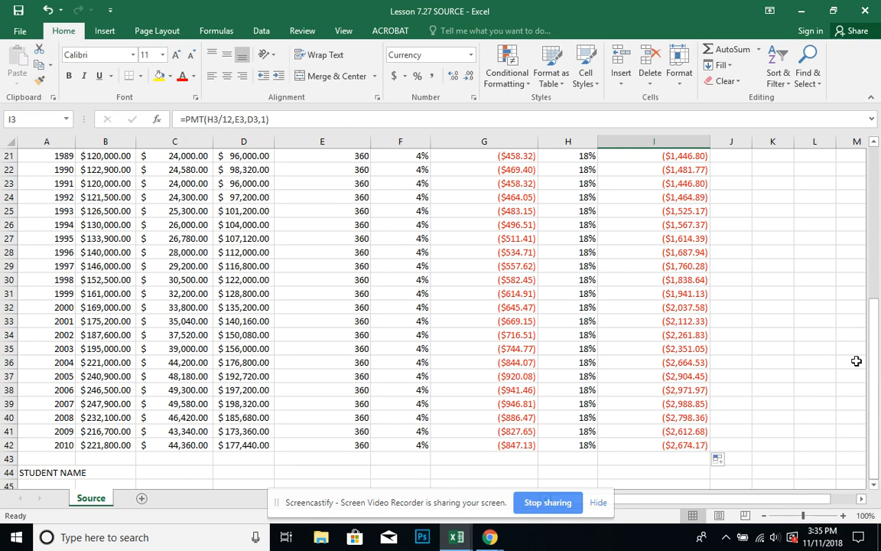
click(93, 447)
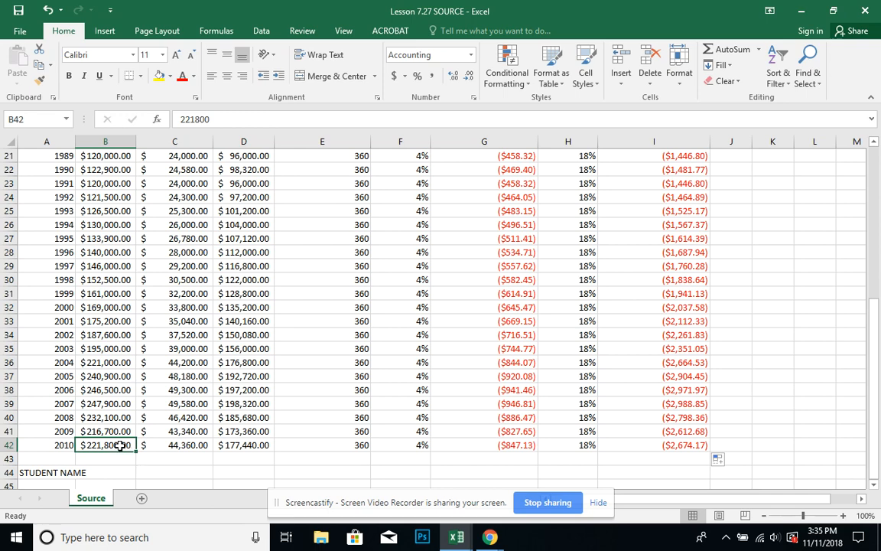
click(194, 447)
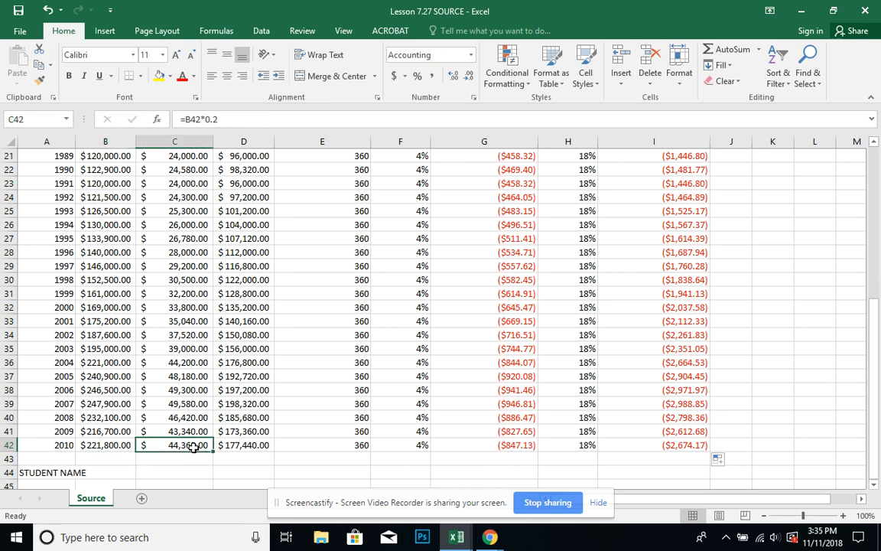
click(237, 453)
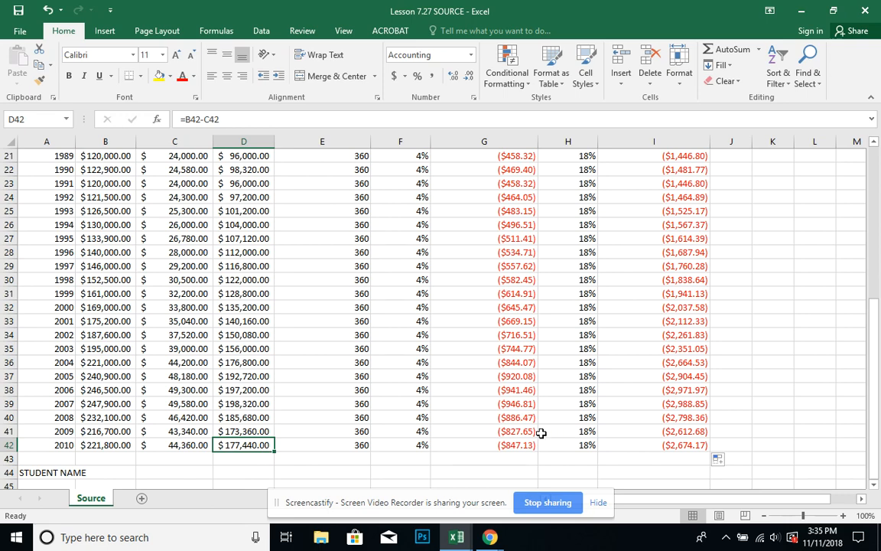
click(523, 448)
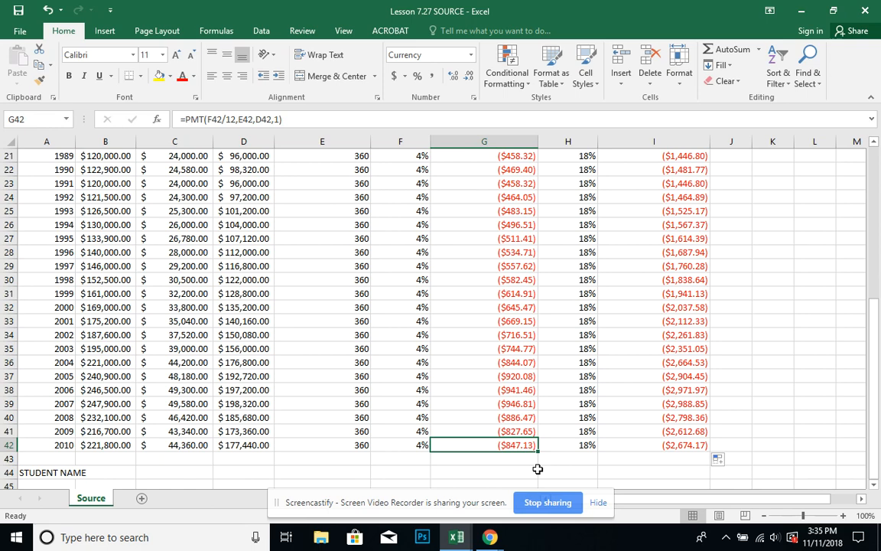
click(575, 446)
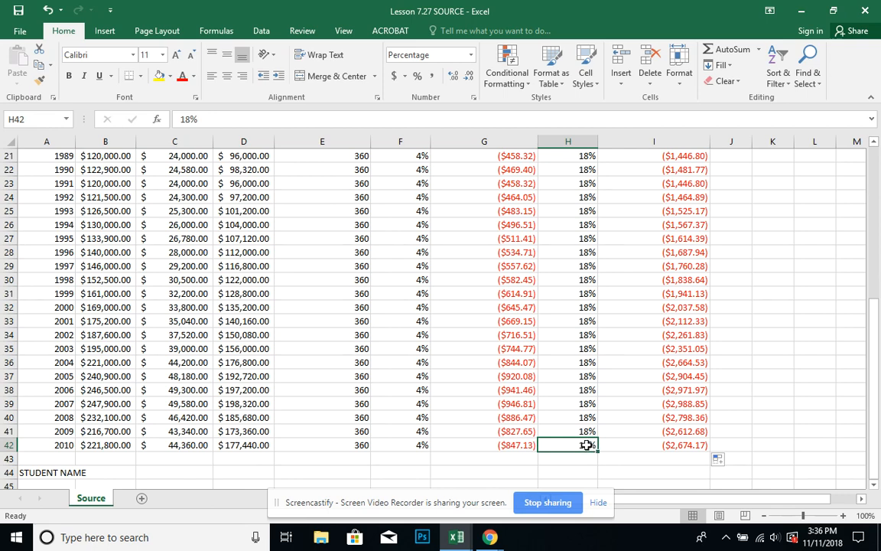
click(709, 446)
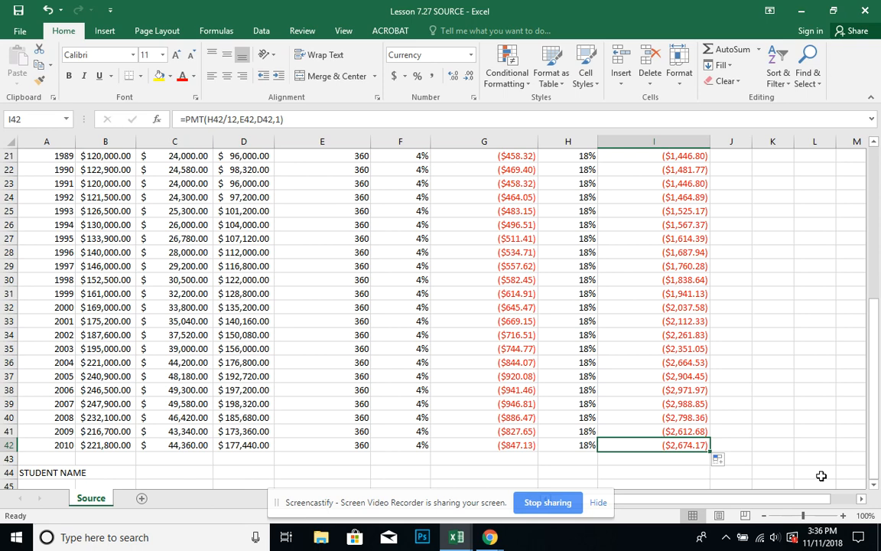
click(252, 447)
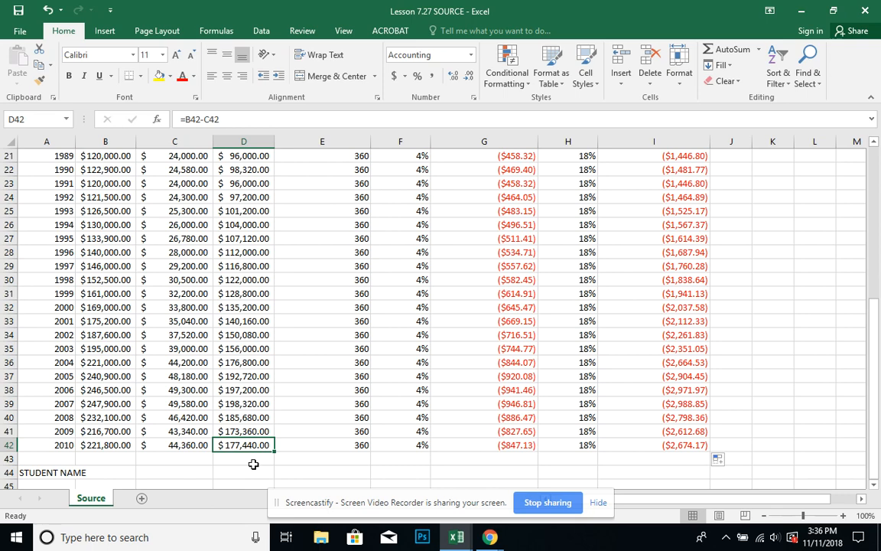
Compare the 2010 row's monthly payment formulas at 4% and 18%.
click(490, 446)
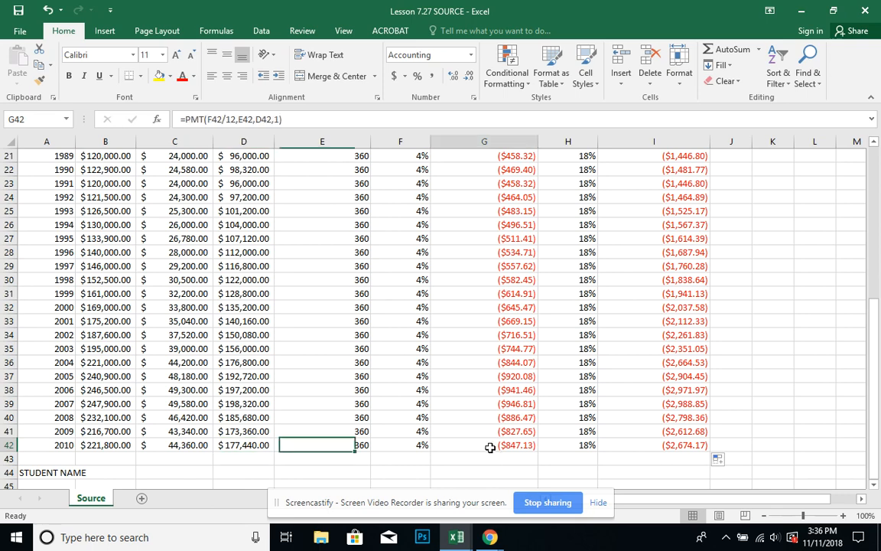
click(697, 452)
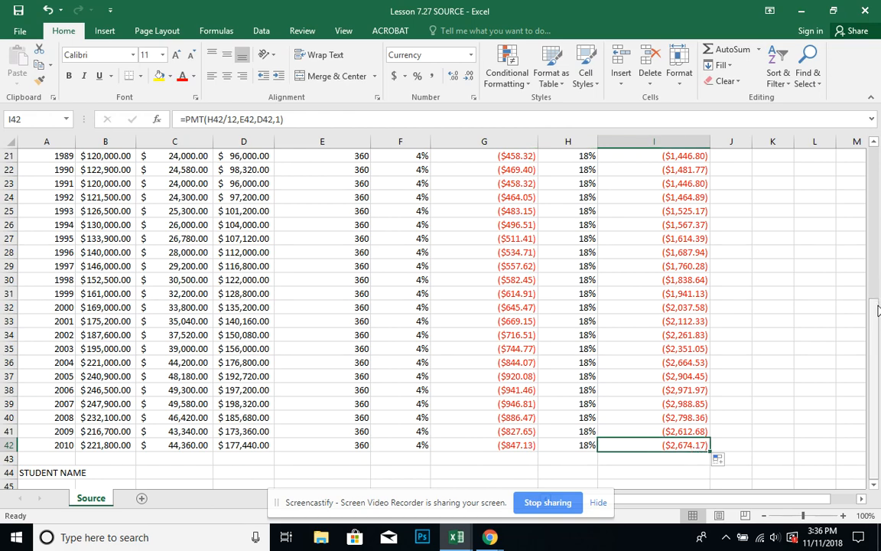
Place the workbook beside the lesson instructions and format column G, Monthly Payment at 4%, as Currency.
drag(497, 13, 880, 68)
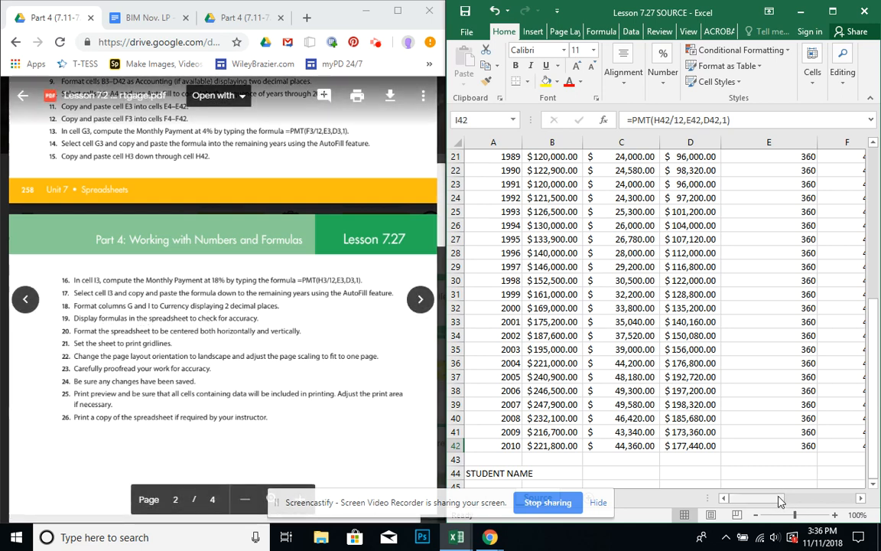
drag(780, 501, 858, 502)
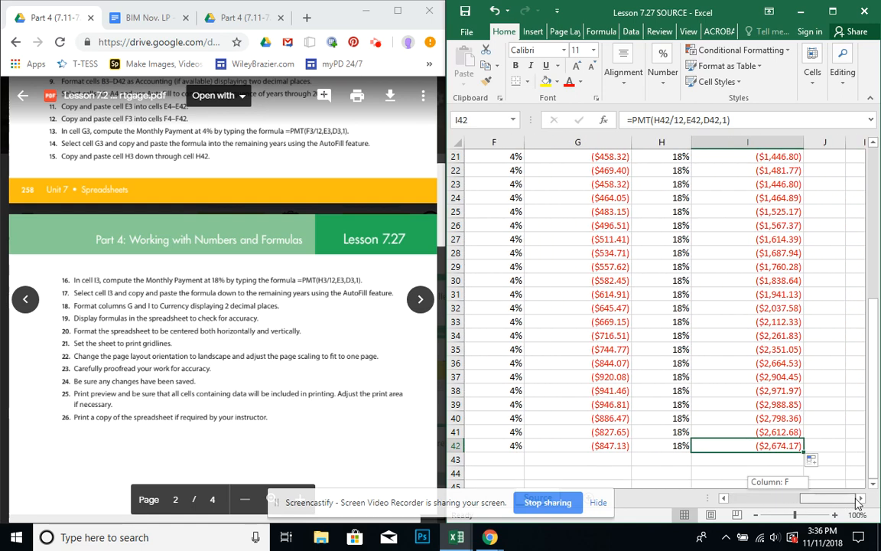
click(581, 141)
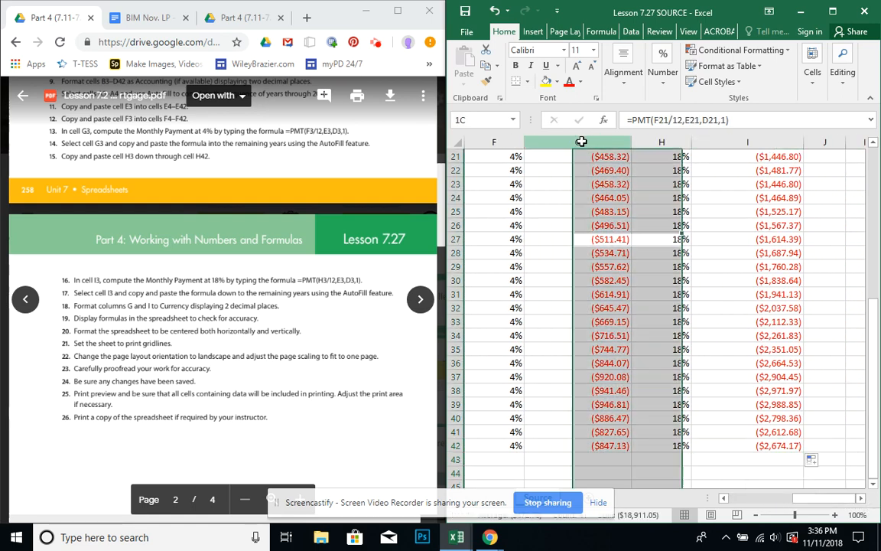
click(665, 86)
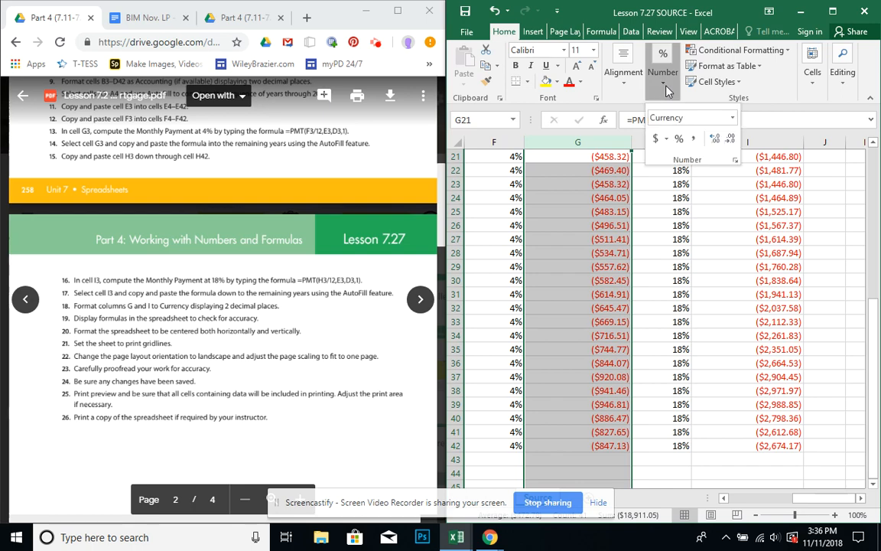
click(732, 118)
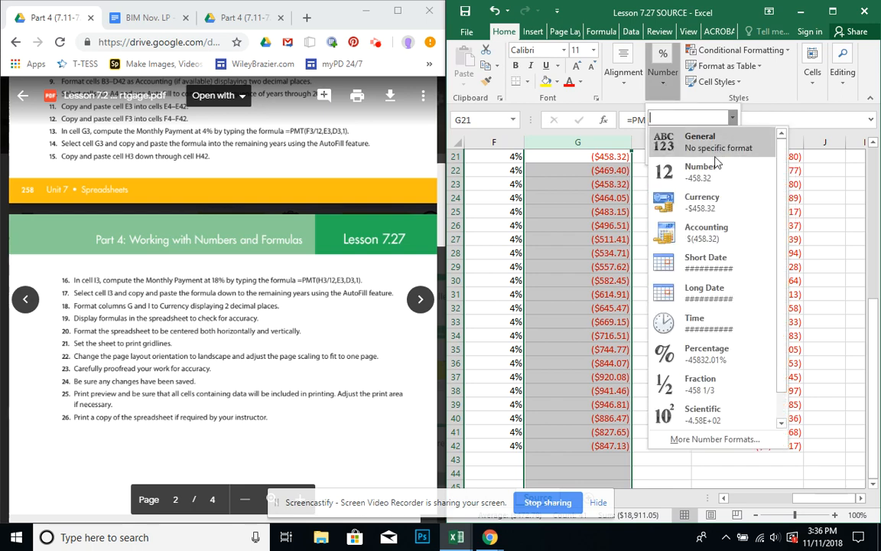
click(696, 202)
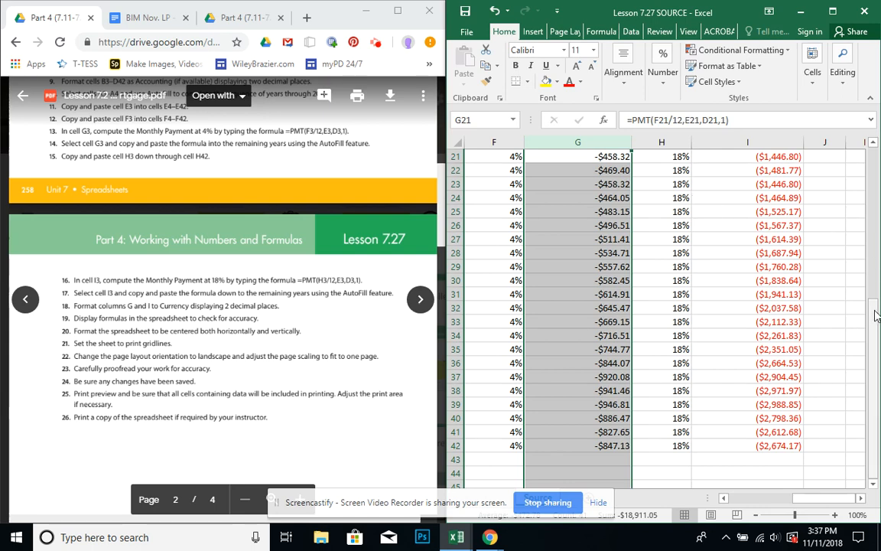
Format column I, Monthly Payment at 18%, as Currency and check the row 10 payments in columns G and I.
drag(877, 314, 865, 142)
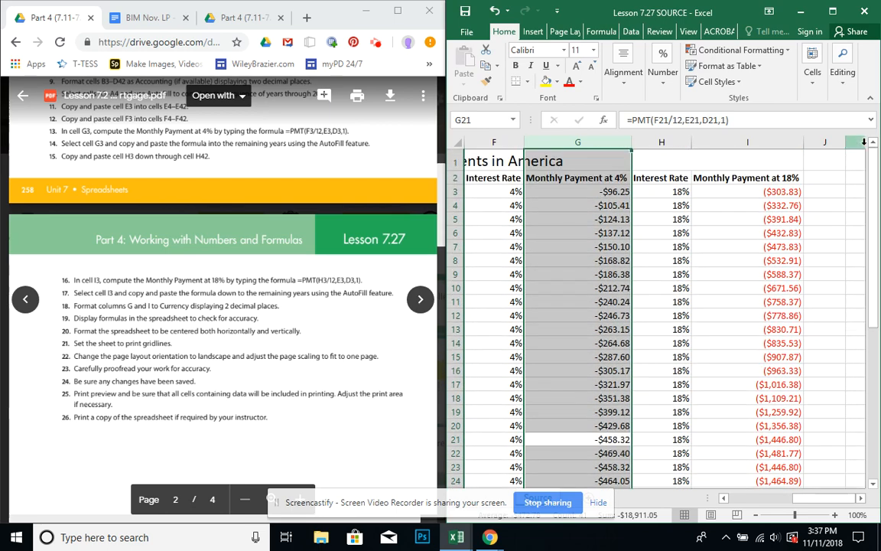
click(754, 139)
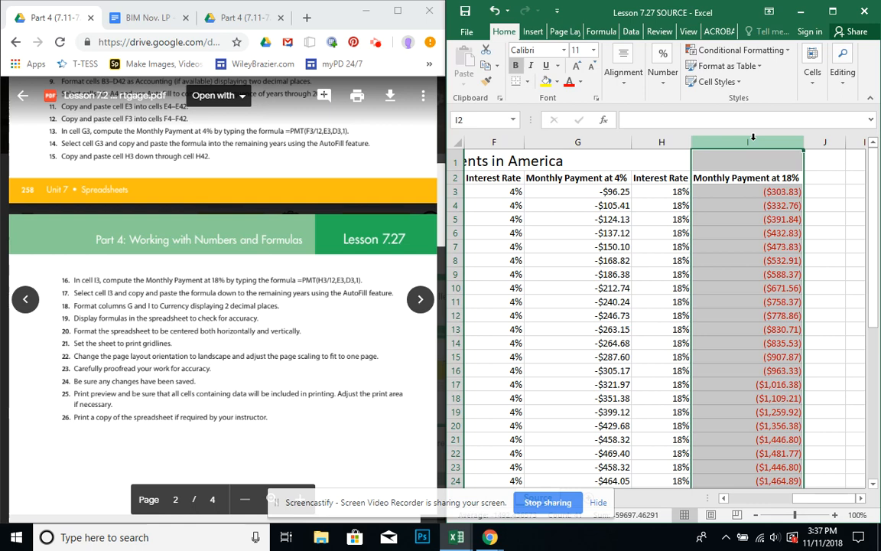
click(672, 90)
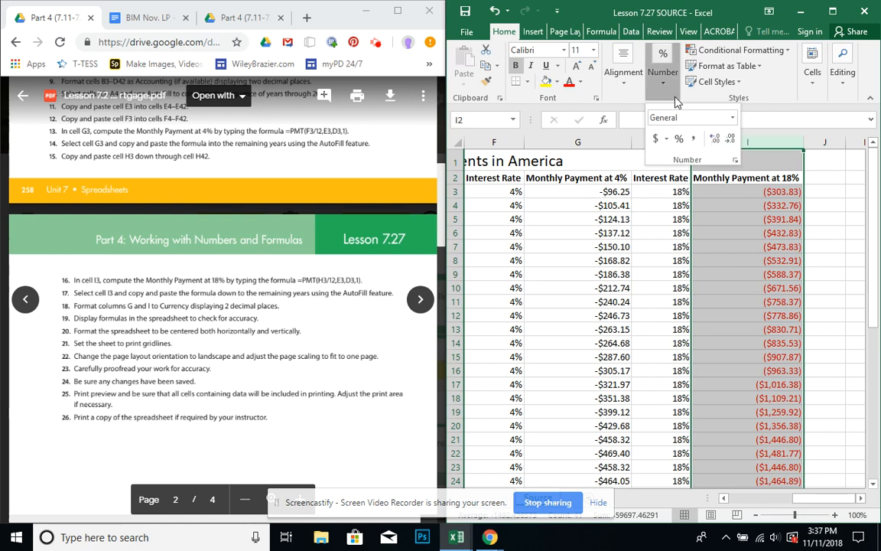
click(733, 120)
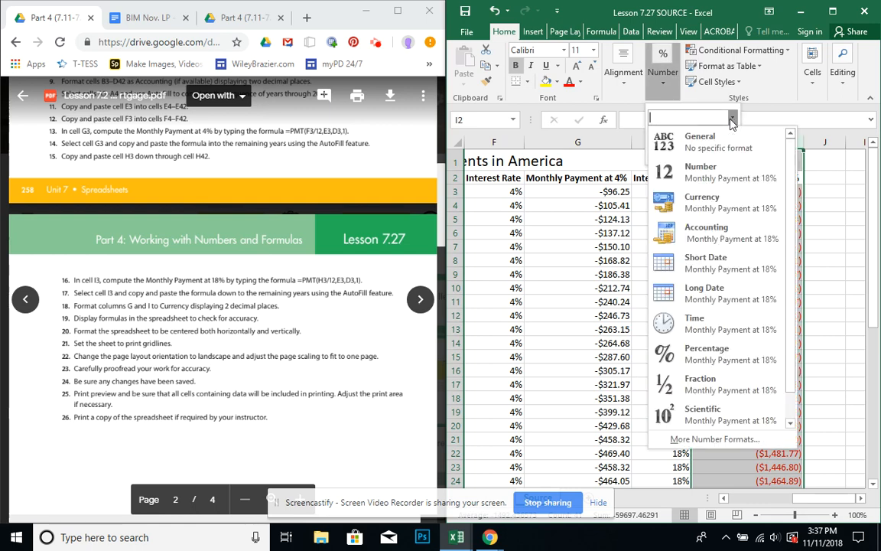
click(722, 202)
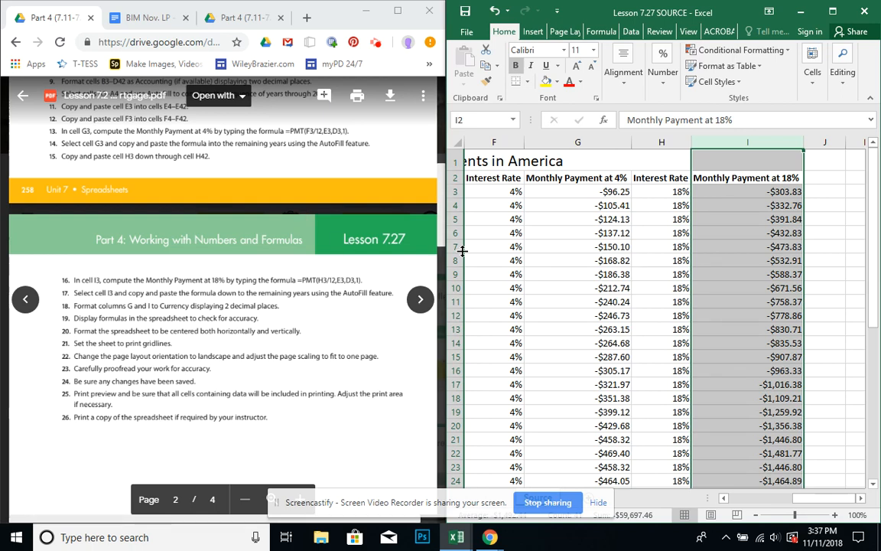
click(619, 283)
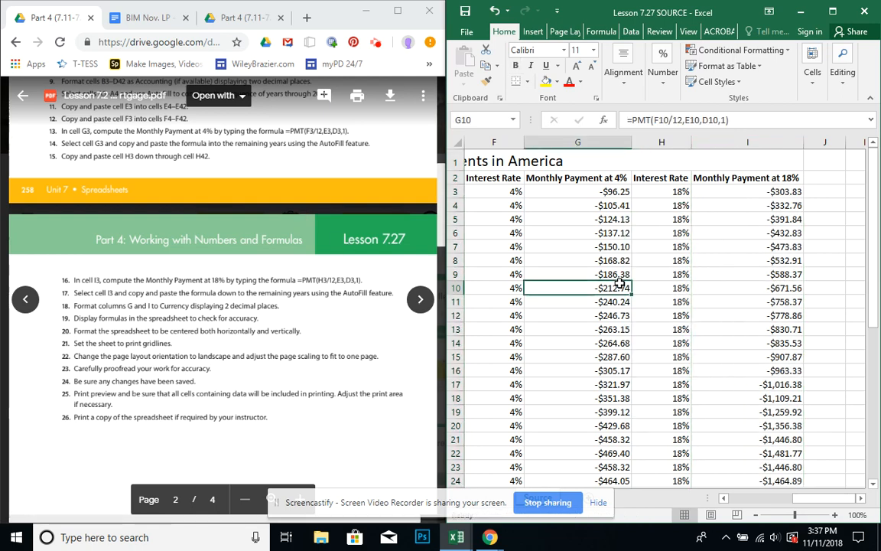
click(749, 285)
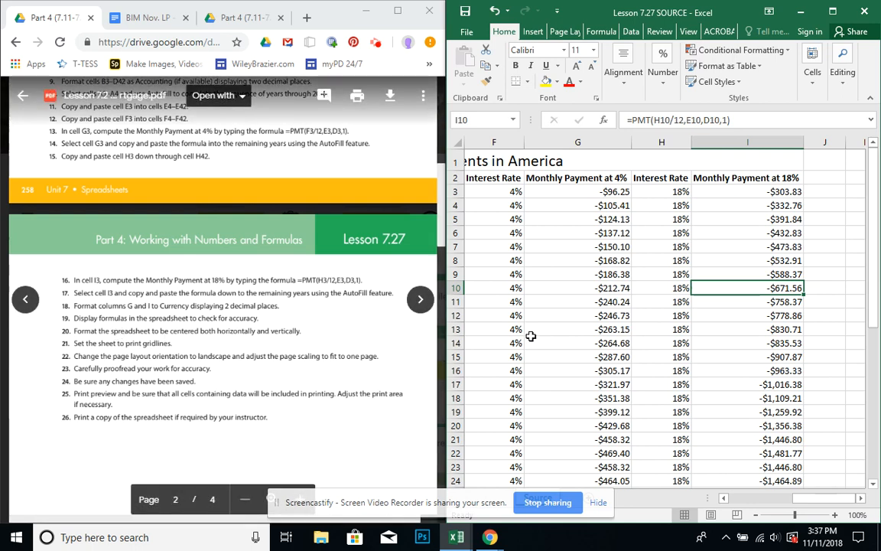
Maximize the workbook, display the sheet's formulas to check their accuracy, and switch back to showing values.
click(602, 32)
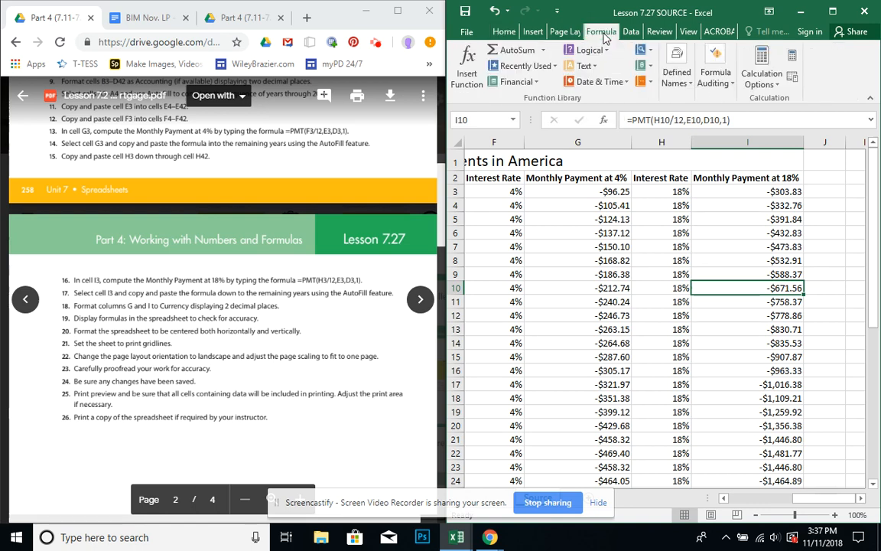
click(833, 11)
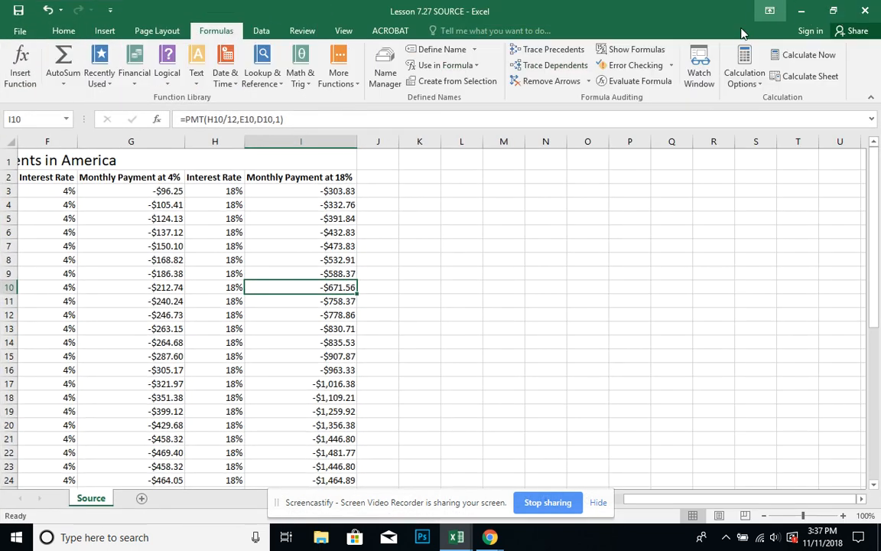
click(637, 50)
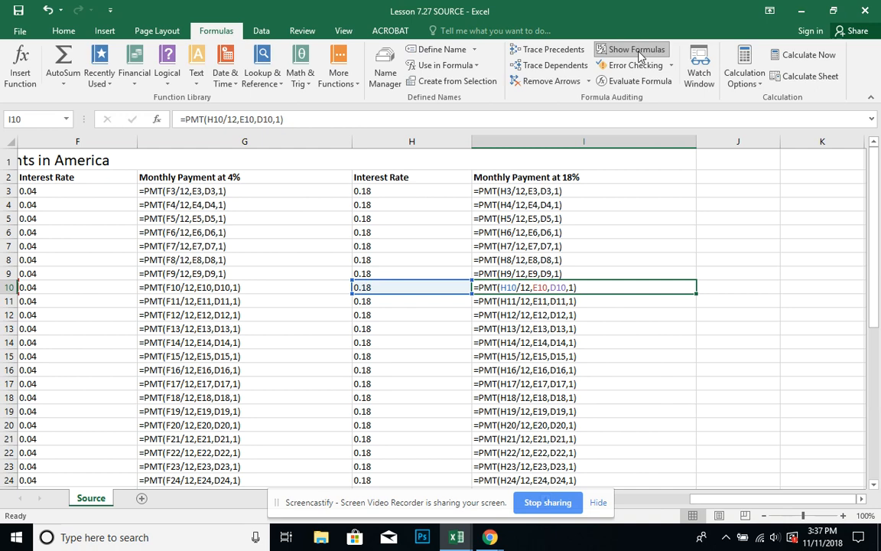
click(637, 50)
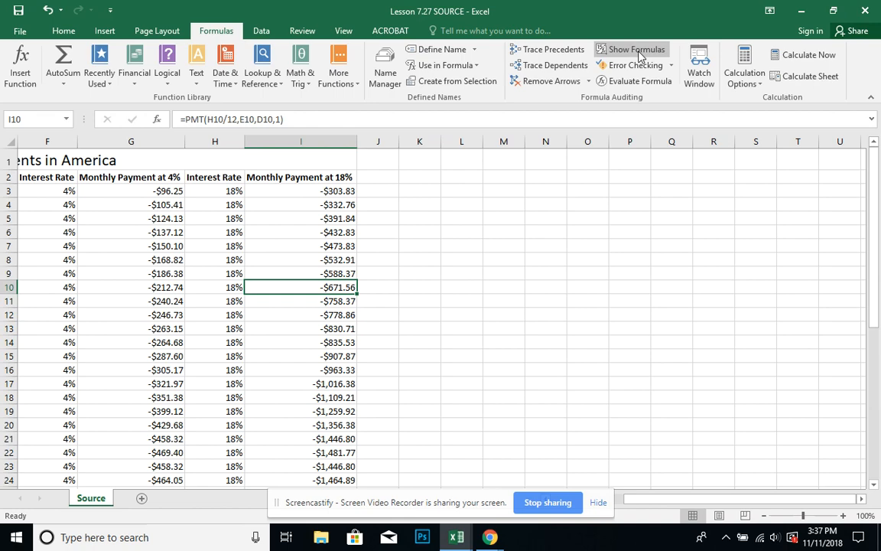
click(637, 51)
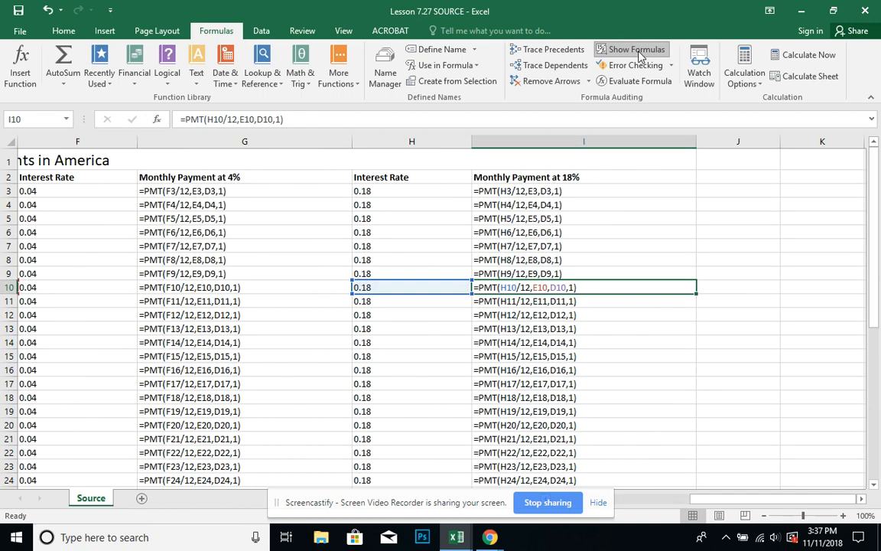
click(637, 51)
click(637, 51)
click(638, 50)
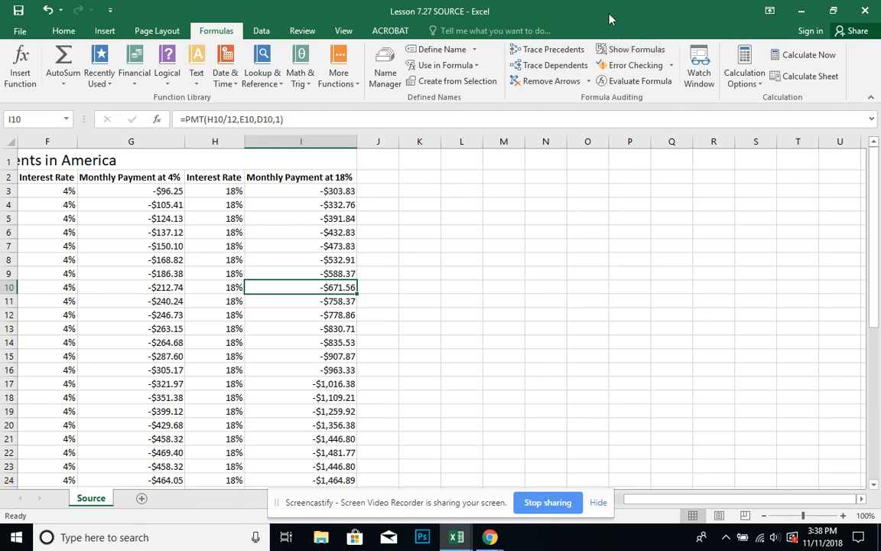
Set the sheet to be centered both horizontally and vertically on the printed page, with the workbook beside the instructions.
drag(610, 18, 880, 73)
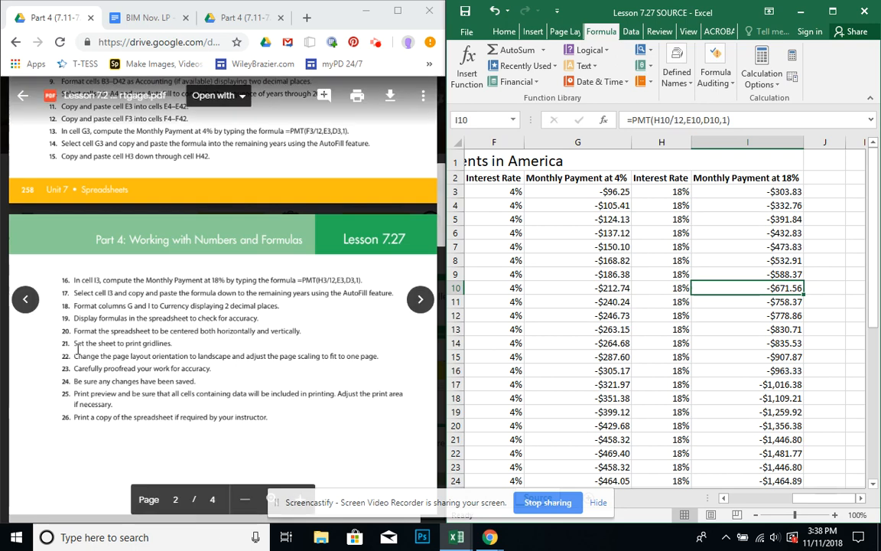
click(466, 32)
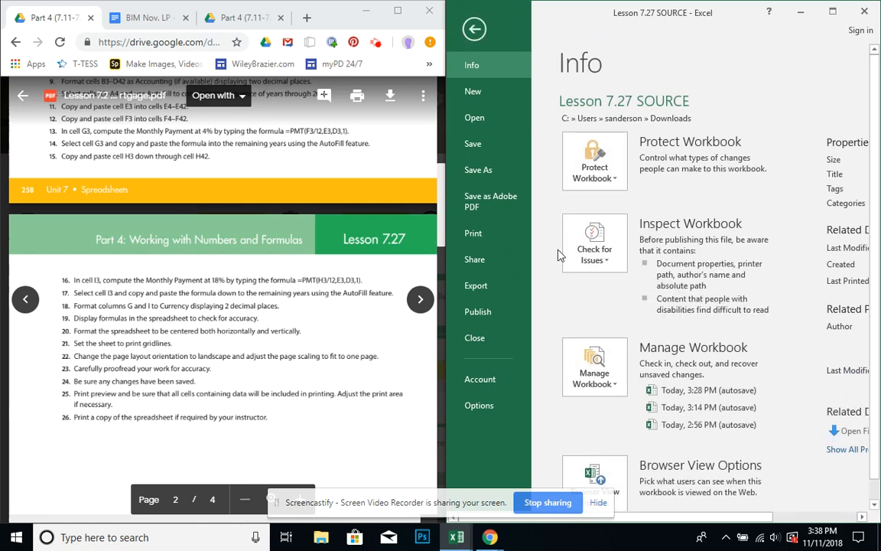
click(497, 238)
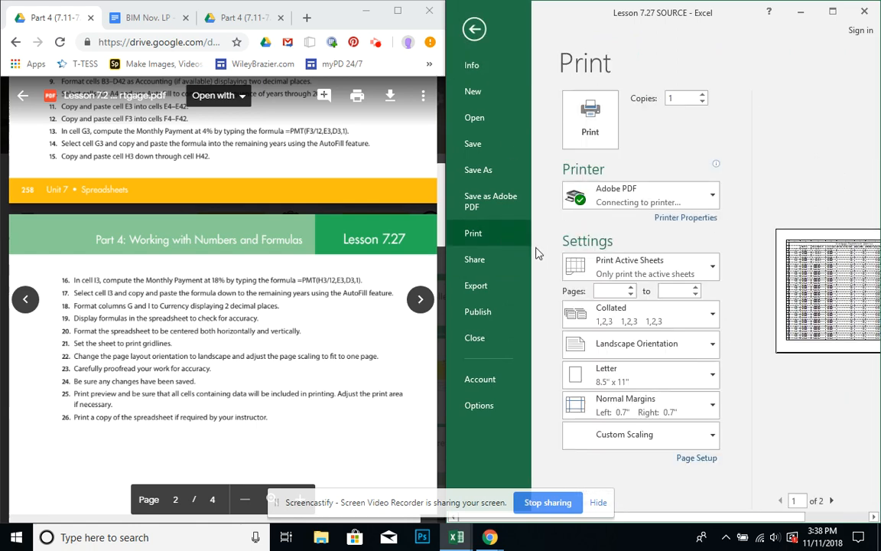
click(689, 459)
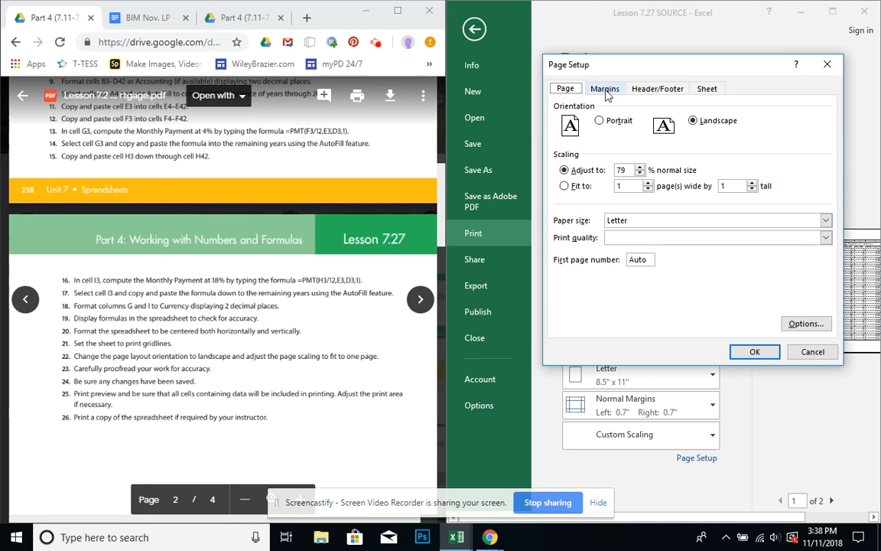
click(606, 89)
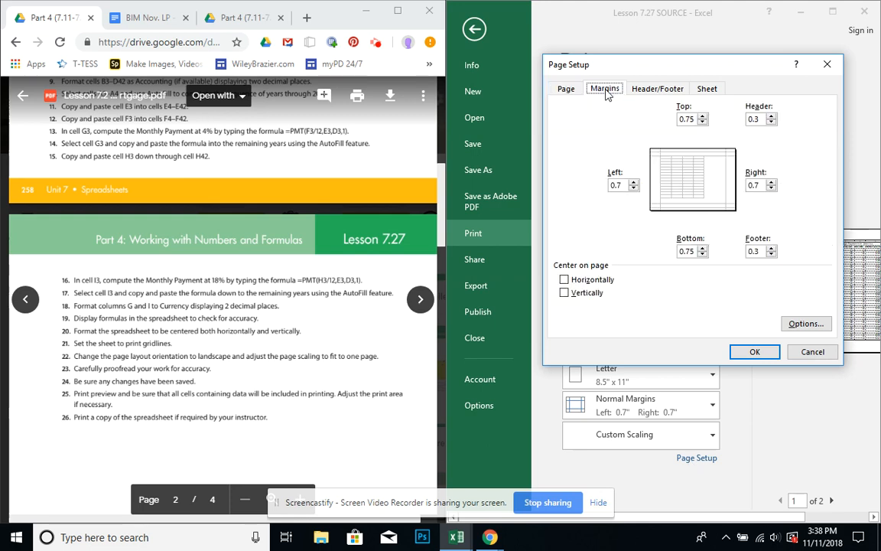
click(564, 280)
click(565, 293)
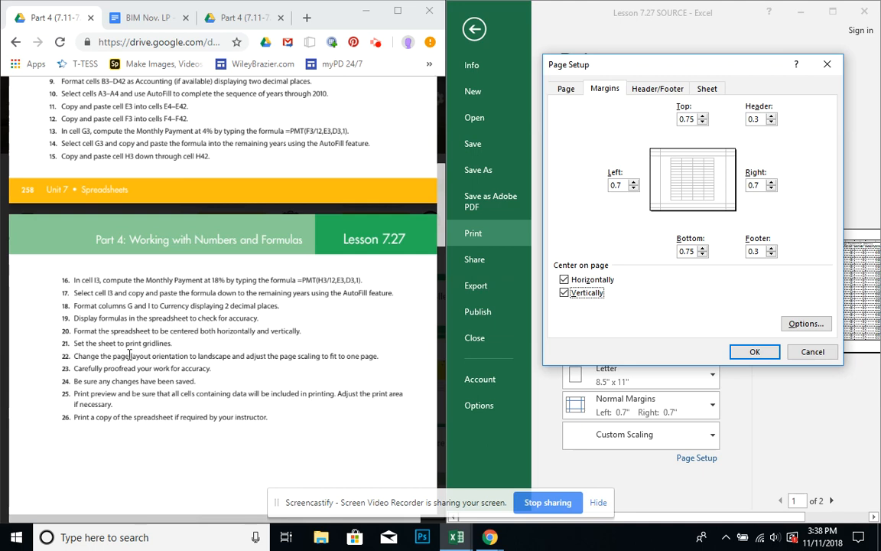
Turn on gridline printing, apply the page setup, and return to the worksheet.
click(708, 89)
click(564, 186)
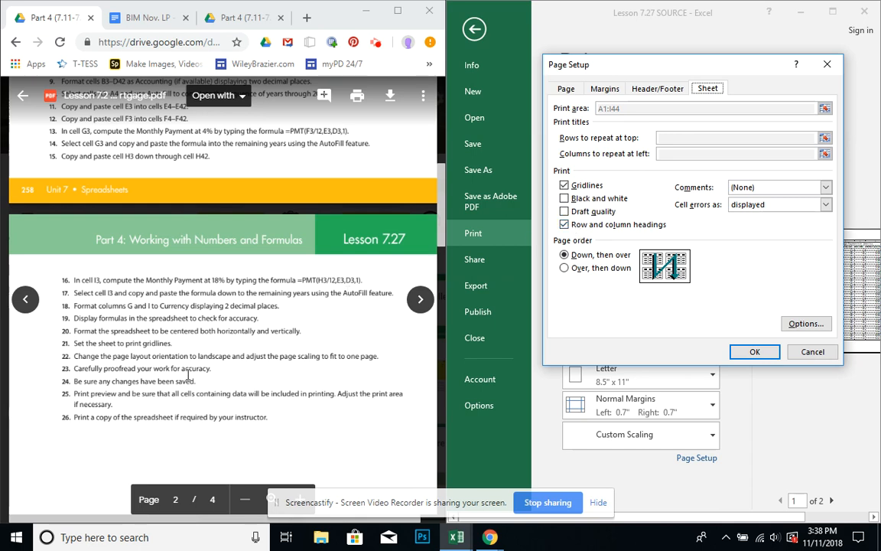
click(570, 89)
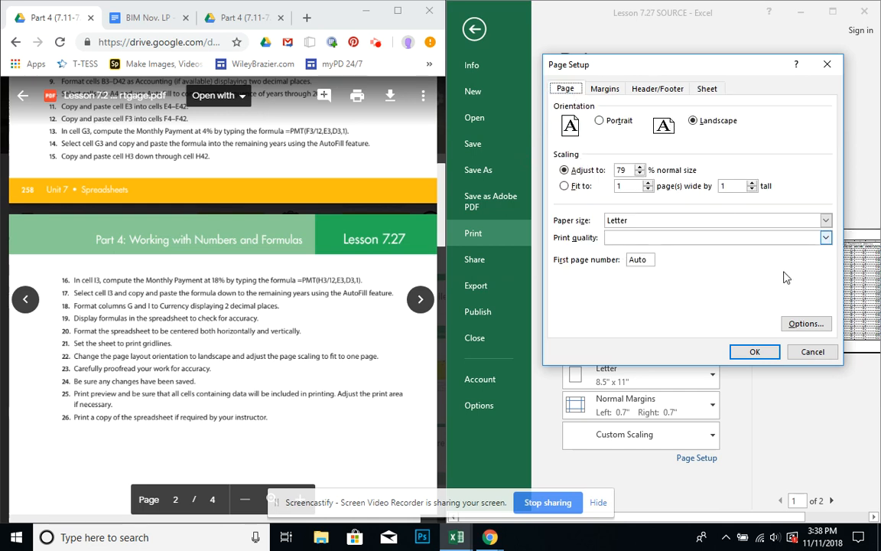
click(765, 353)
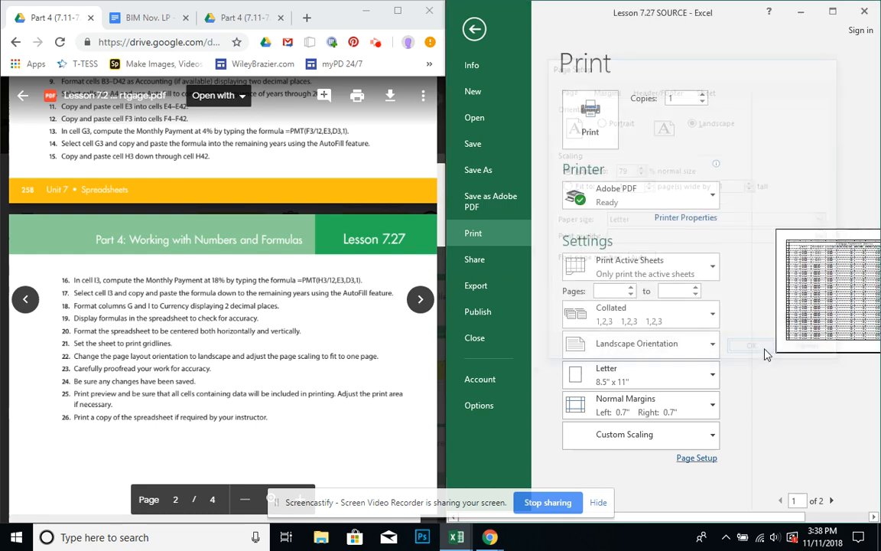
click(474, 31)
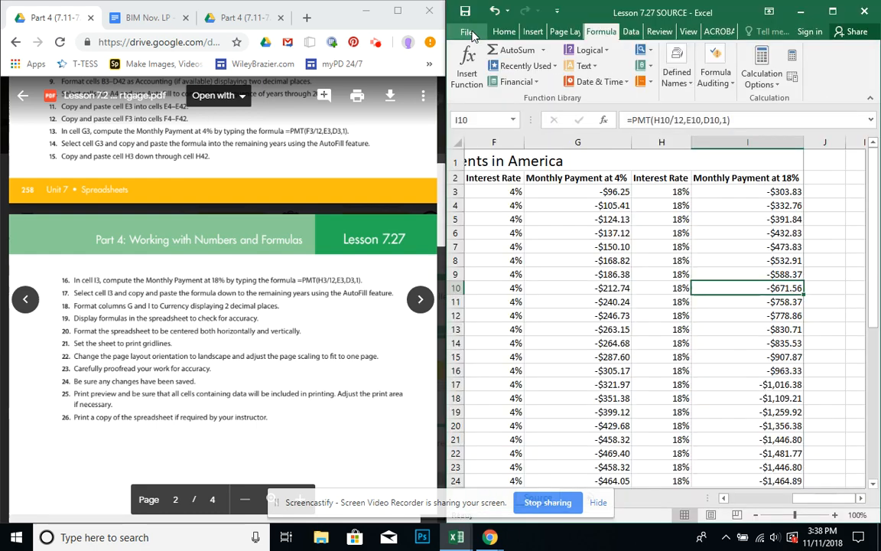
Maximize the workbook to review the whole mortgage table from column A through column I.
click(832, 11)
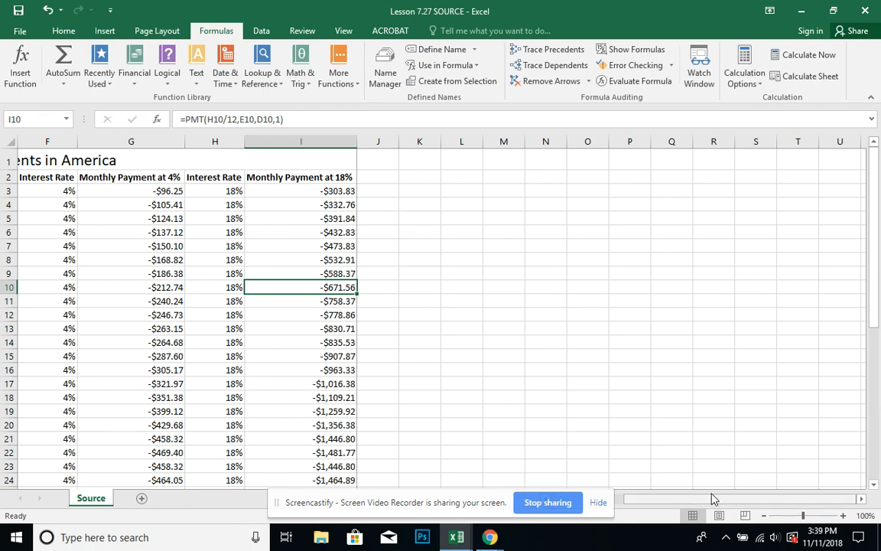
drag(712, 499, 632, 509)
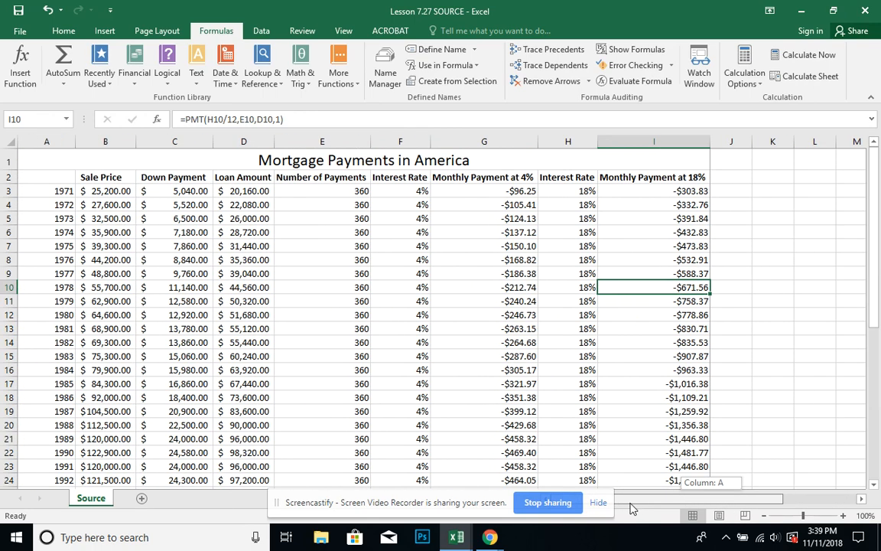